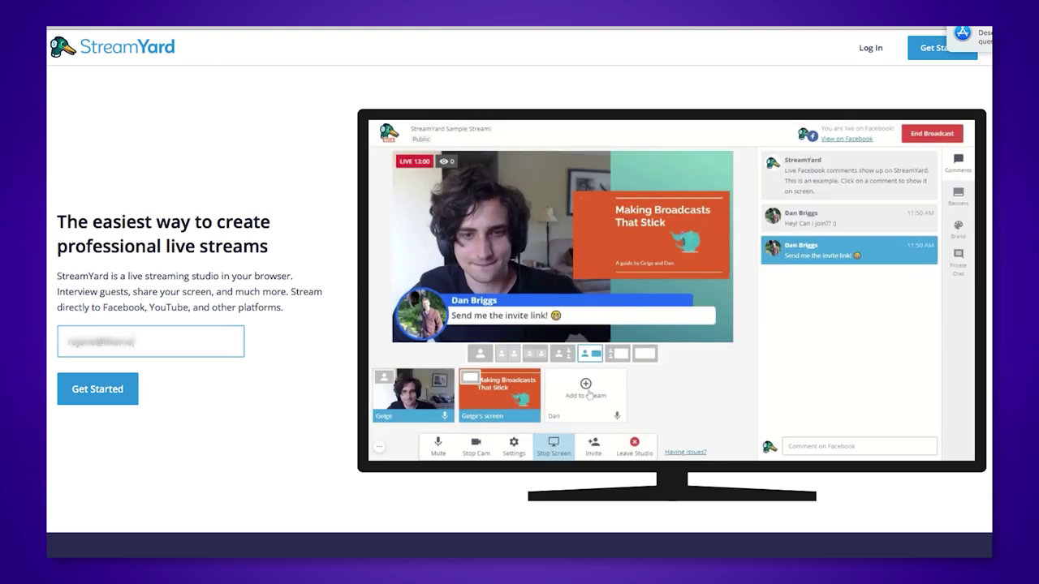
- Request a login code for the entered e-mail address and copy the code from the received message
left_click(112, 400)
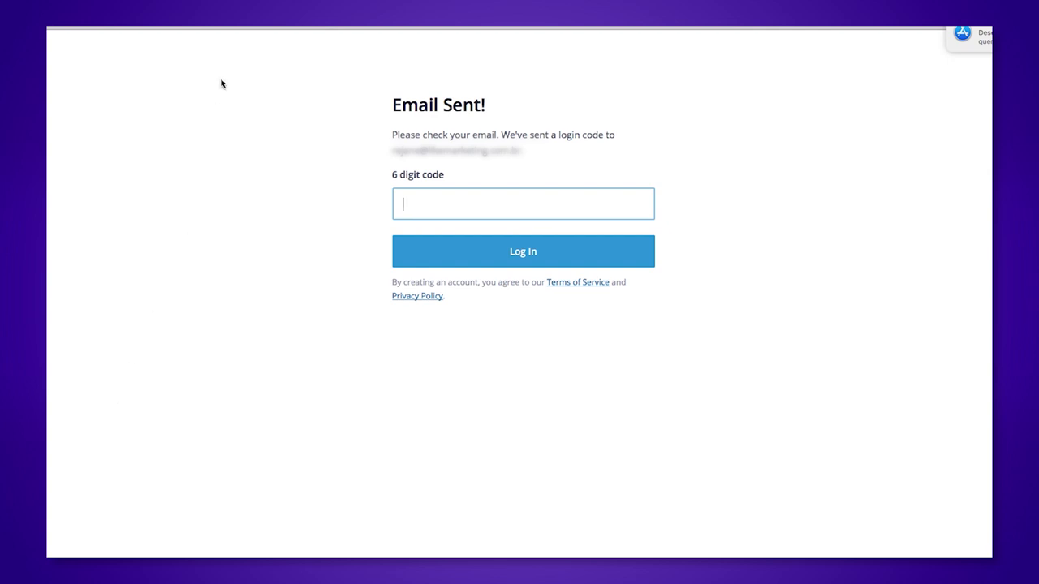
left_click(219, 27)
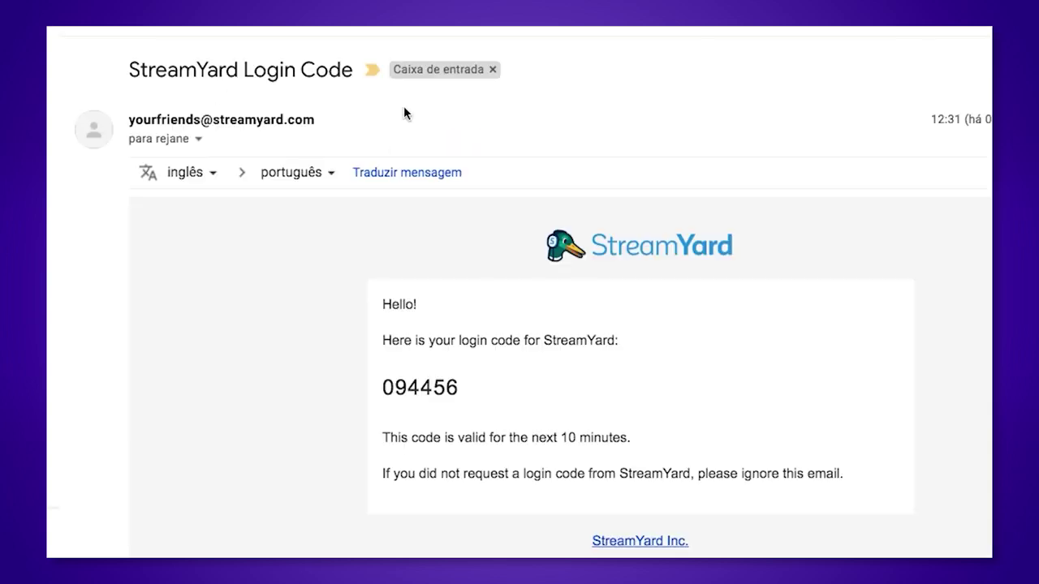
triple_click(382, 387)
left_click(565, 394)
left_click_drag(458, 387, 377, 396)
left_click(567, 396)
left_click_drag(475, 390, 387, 387)
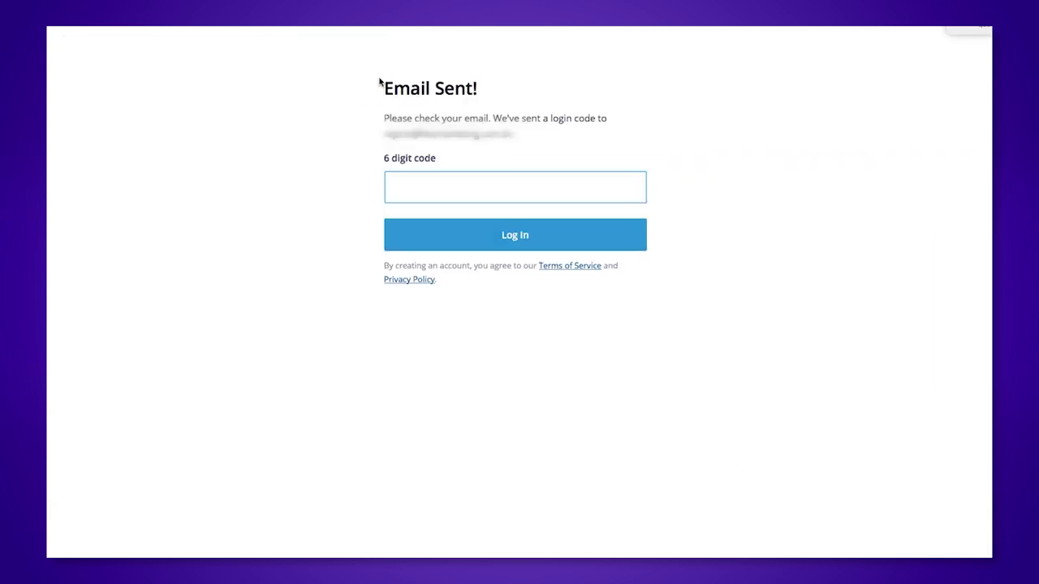
- Log in with the six-digit verification code and continue past the welcome page
key("ctrl+v")
key("Return")
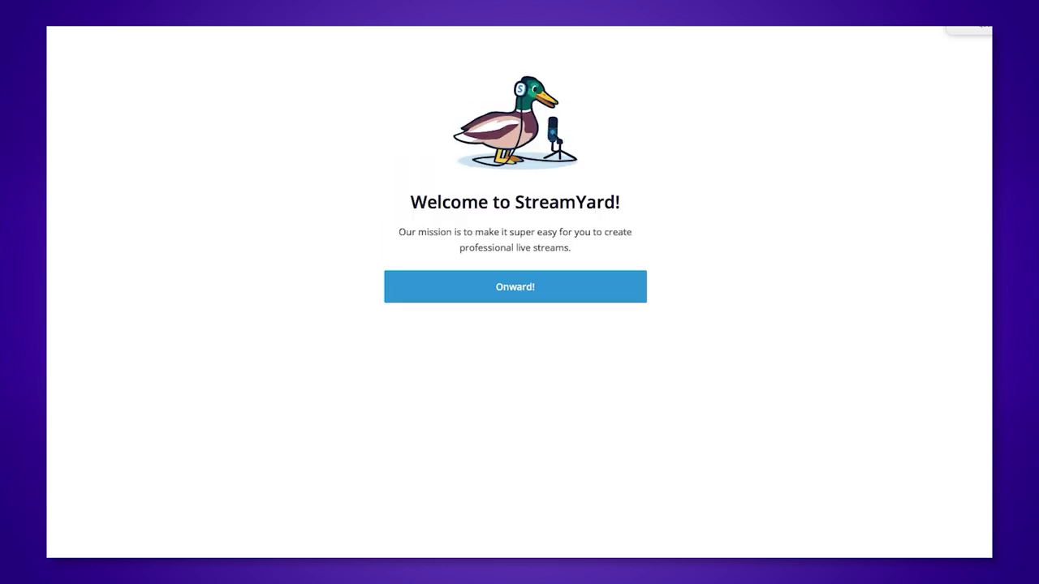
left_click(532, 293)
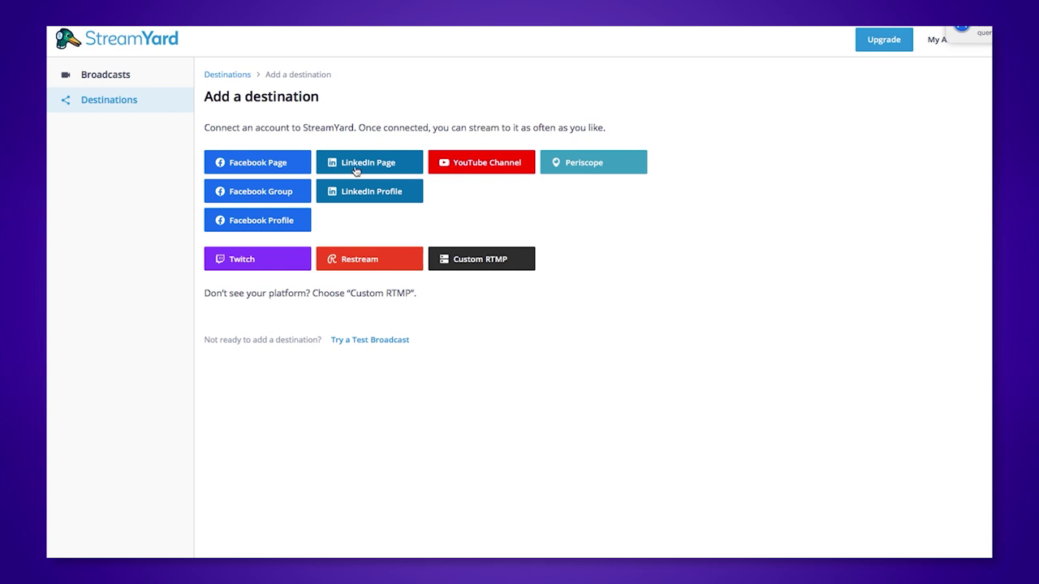
- Review the upgrade plans, checking the explanations for Custom RTMP destinations and the Professional plan's multistreaming
left_click(881, 42)
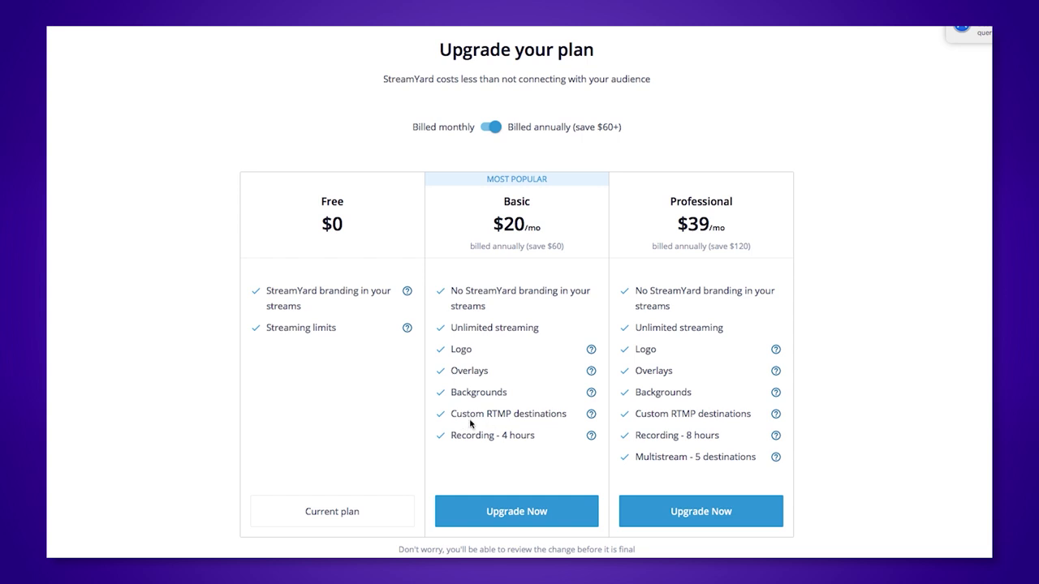
mouse_move(592, 416)
mouse_move(776, 460)
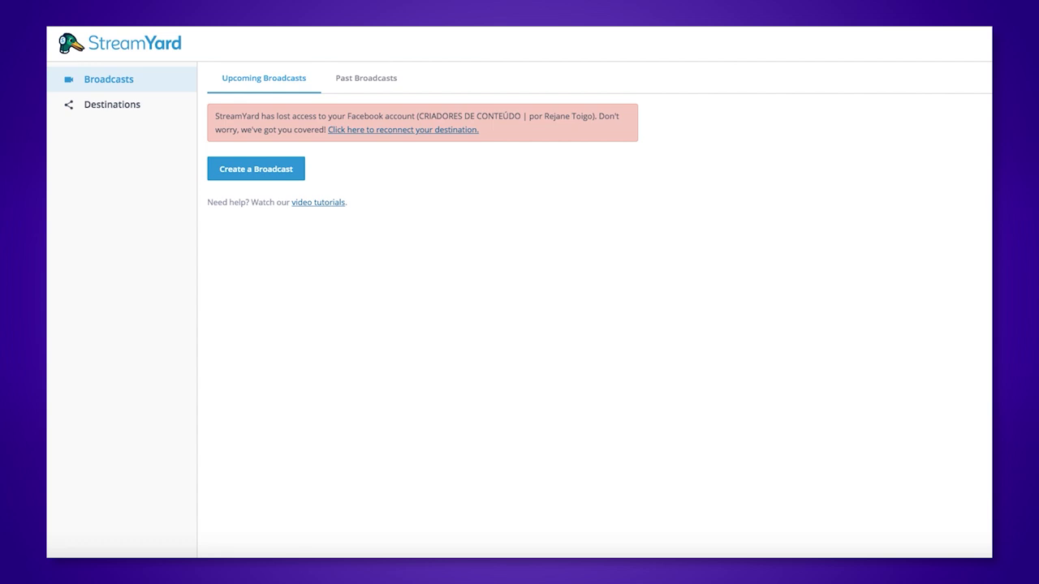
- Set up a new Public broadcast to the first YouTube channel, titled "NEUROMARKETING APLICADO AO MARKETING DIGITAL", leaving the description empty
left_click(266, 178)
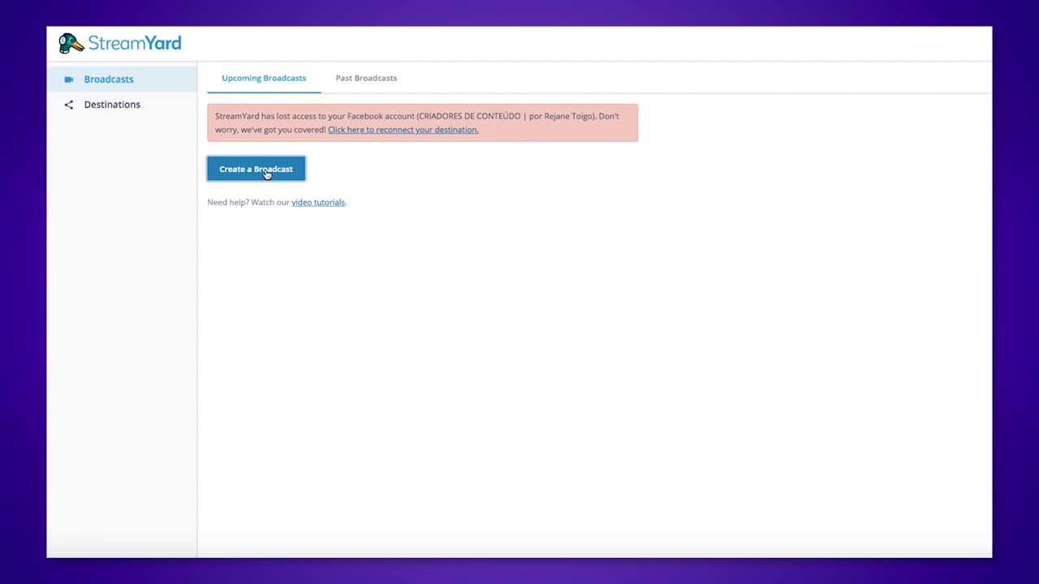
left_click(266, 173)
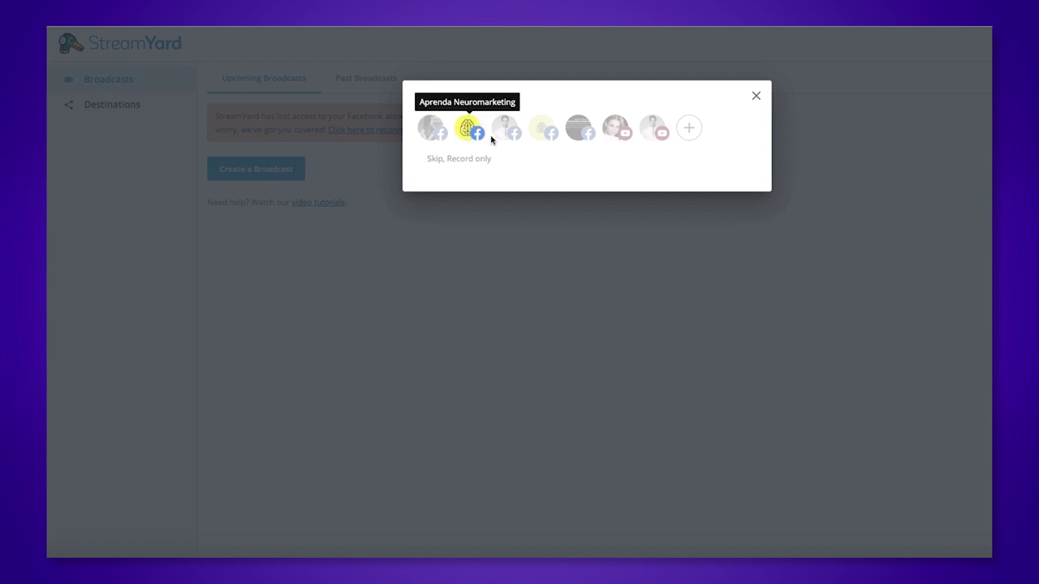
left_click(616, 136)
left_click(570, 185)
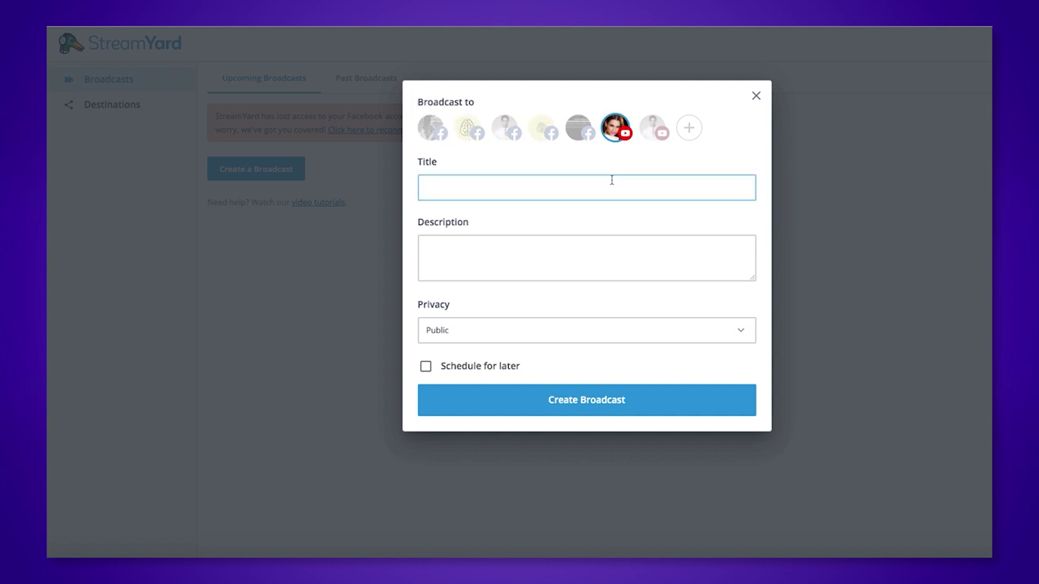
type("NEUROMARKETING APLICADO ")
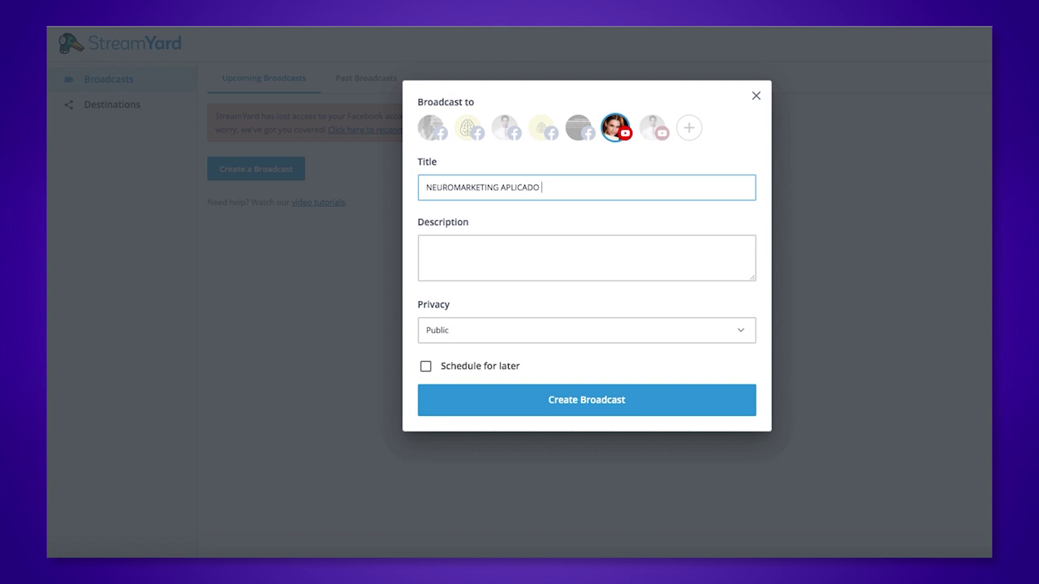
type("AO MARKETING DIGITAL")
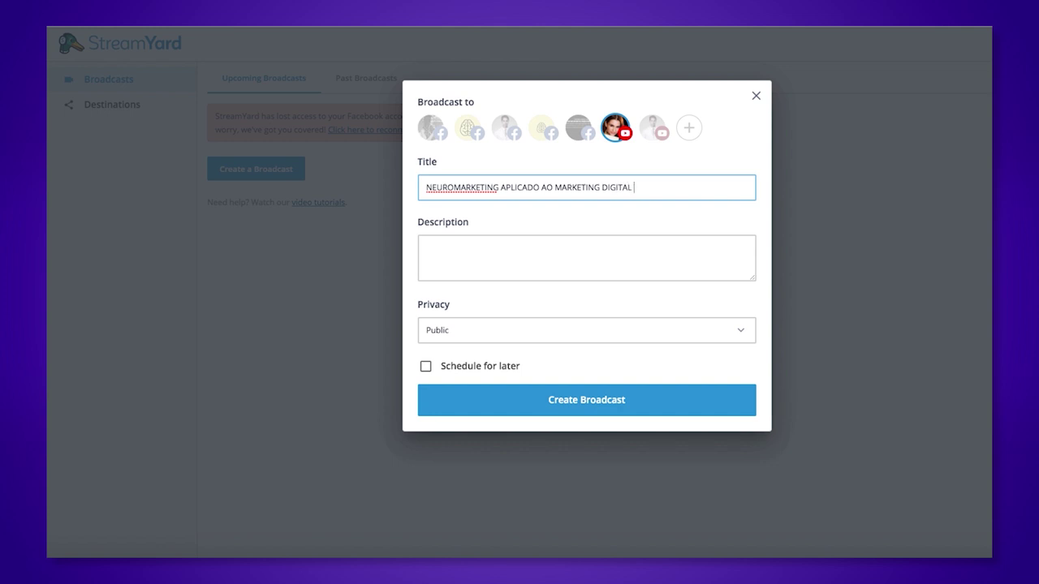
left_click(525, 248)
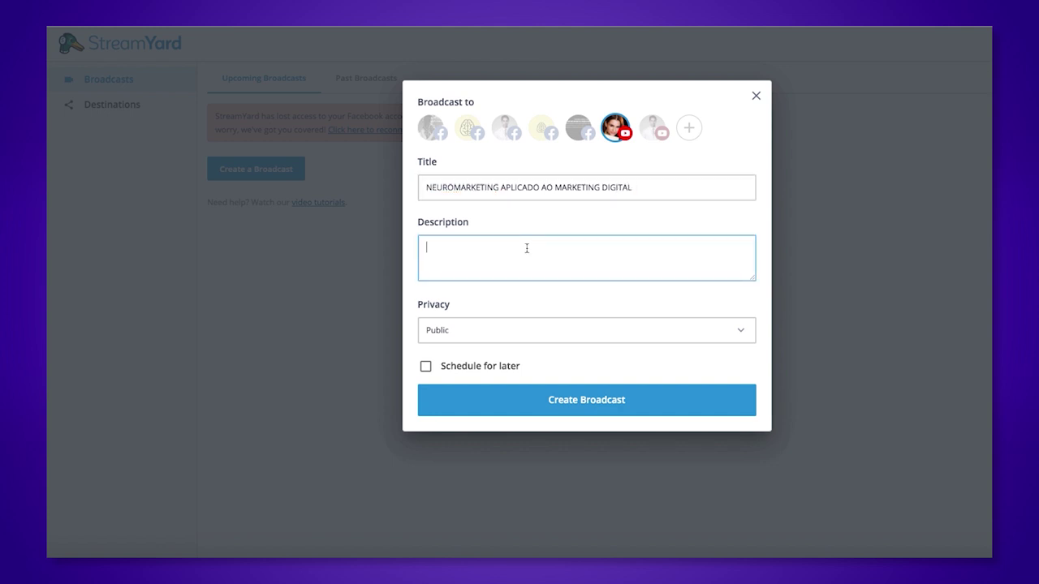
left_click(513, 341)
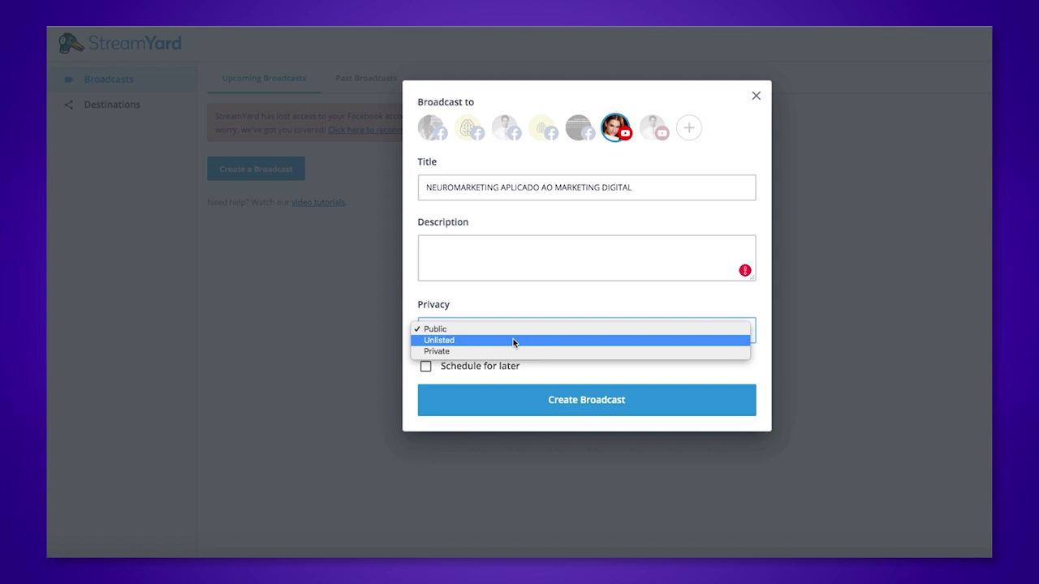
left_click(465, 330)
- Schedule the broadcast for Dec 2, 2019 at 08:00 PM and create it
left_click(425, 367)
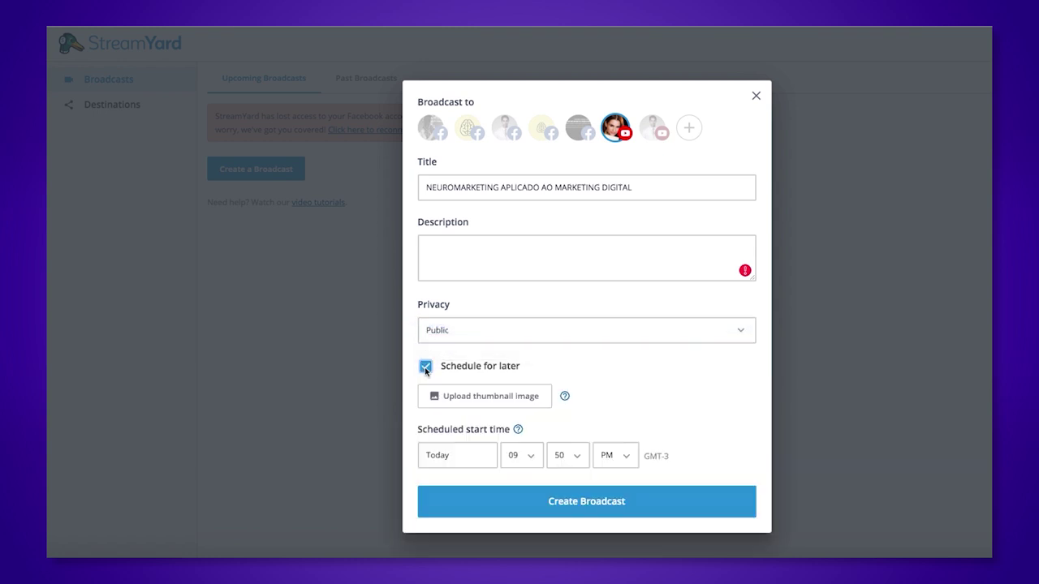
left_click(481, 457)
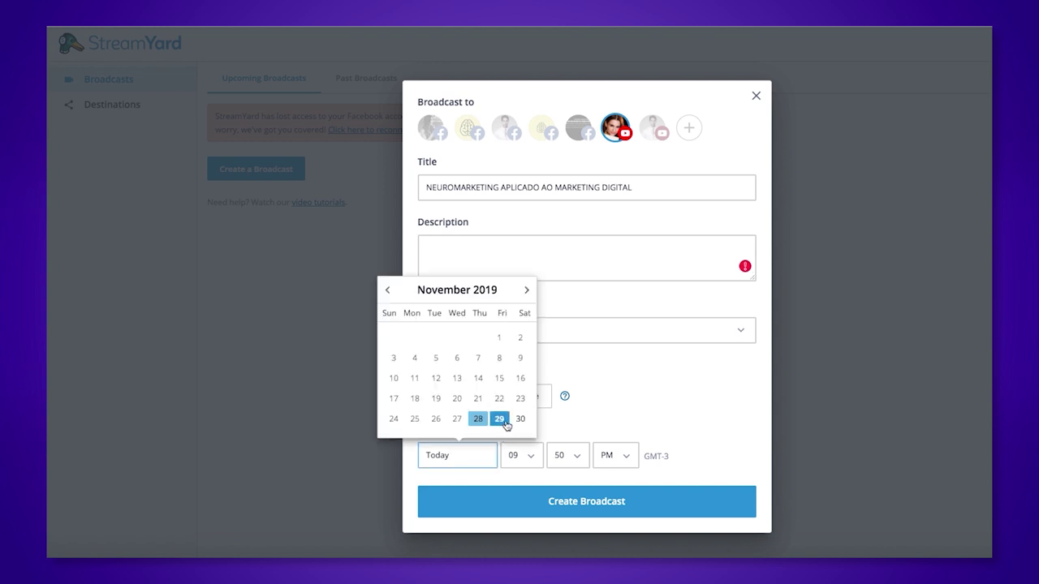
left_click(526, 290)
left_click(414, 336)
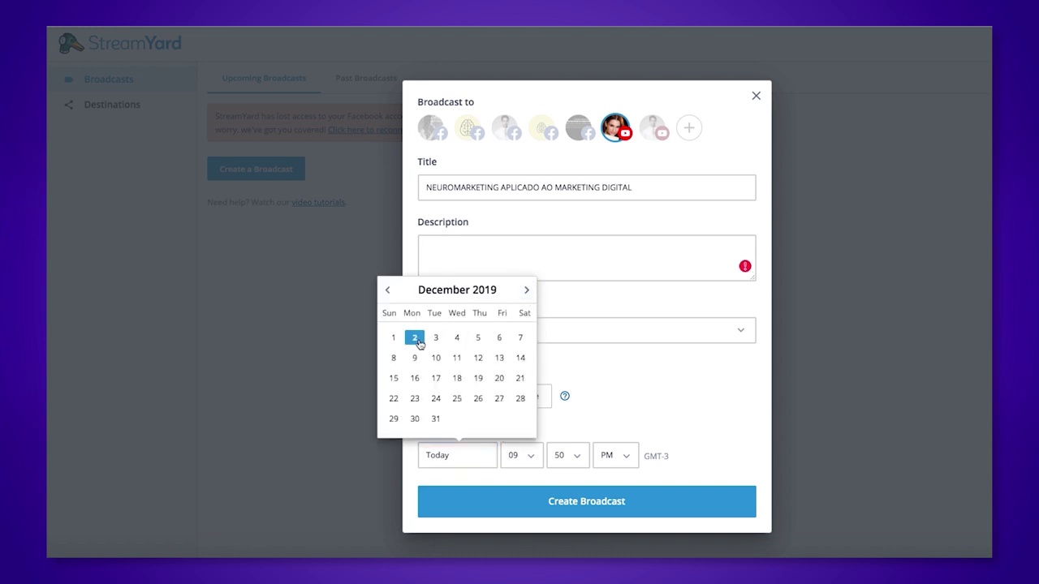
left_click(525, 459)
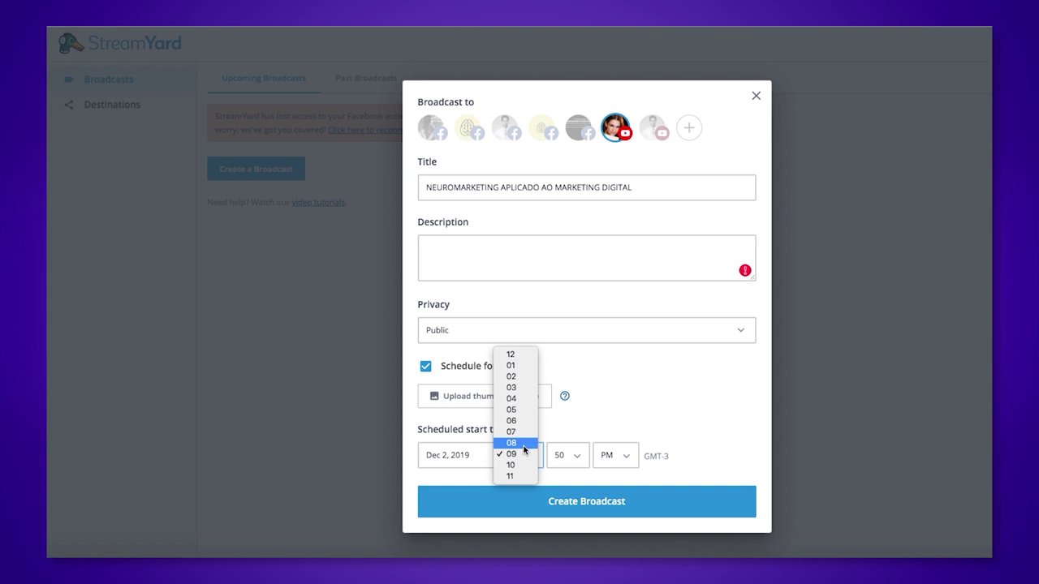
left_click(525, 446)
left_click(573, 456)
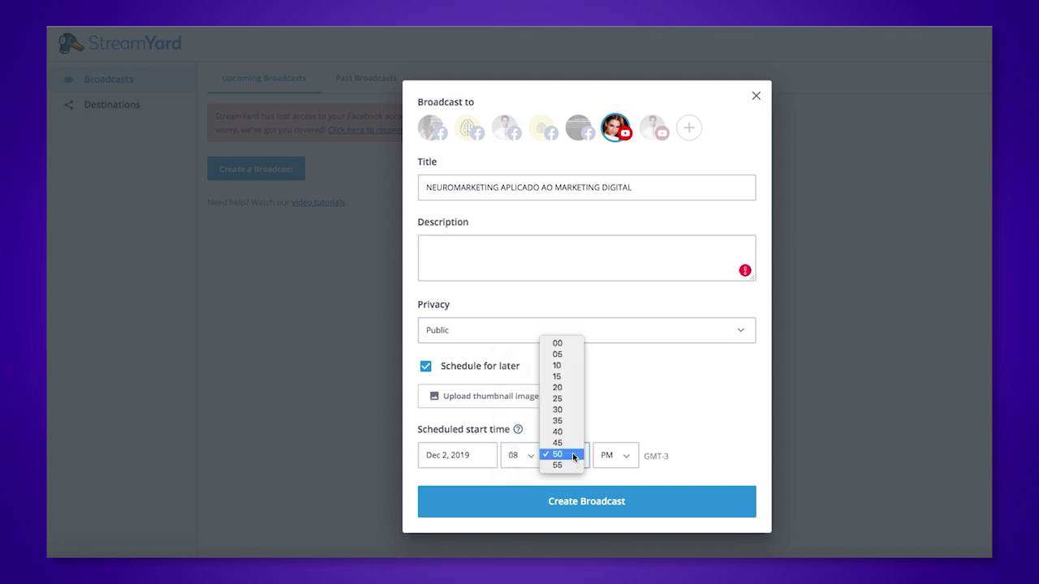
left_click(572, 344)
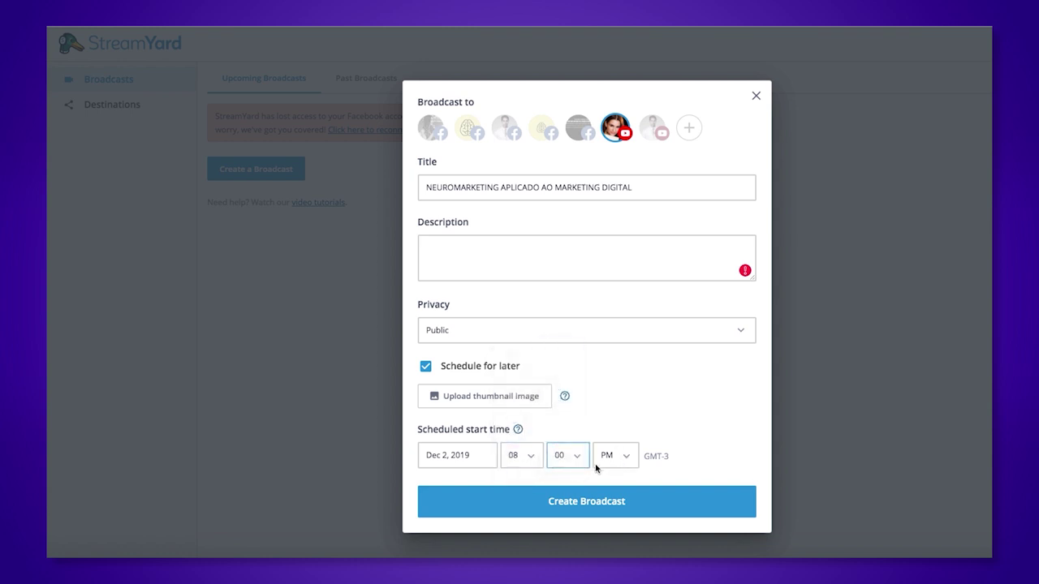
left_click(610, 509)
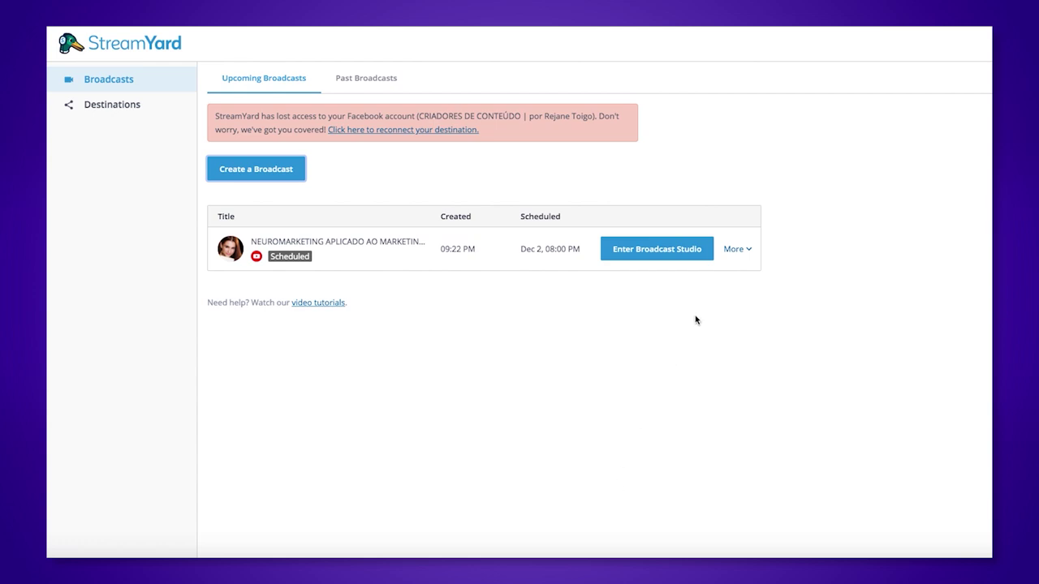
- Edit the scheduled broadcast to add the first Facebook page, the black-icon Facebook group, Entusiastas do Neuromarketing and Aprenda Neuromarketing as destinations
left_click(739, 254)
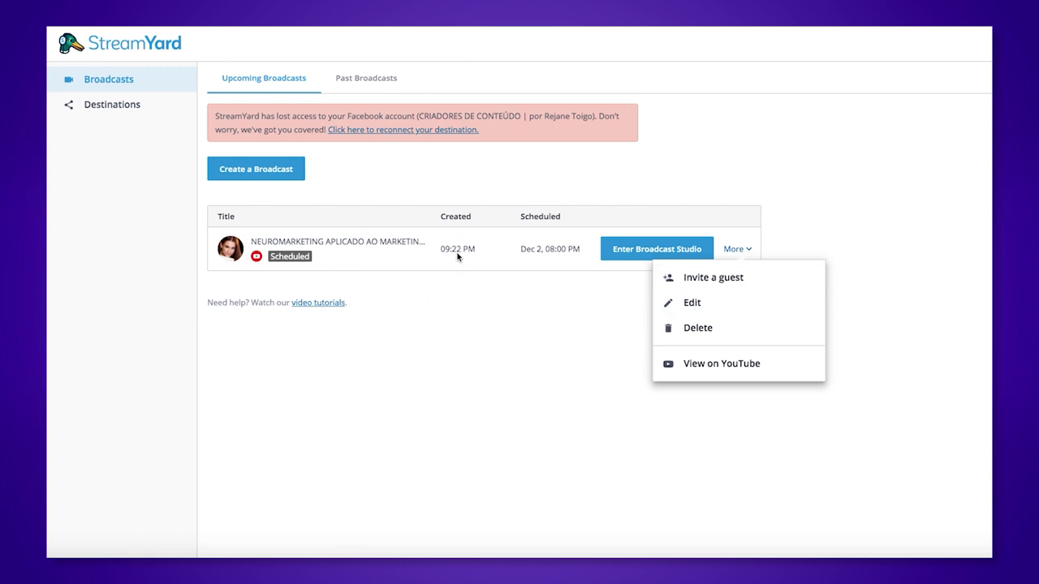
left_click(719, 314)
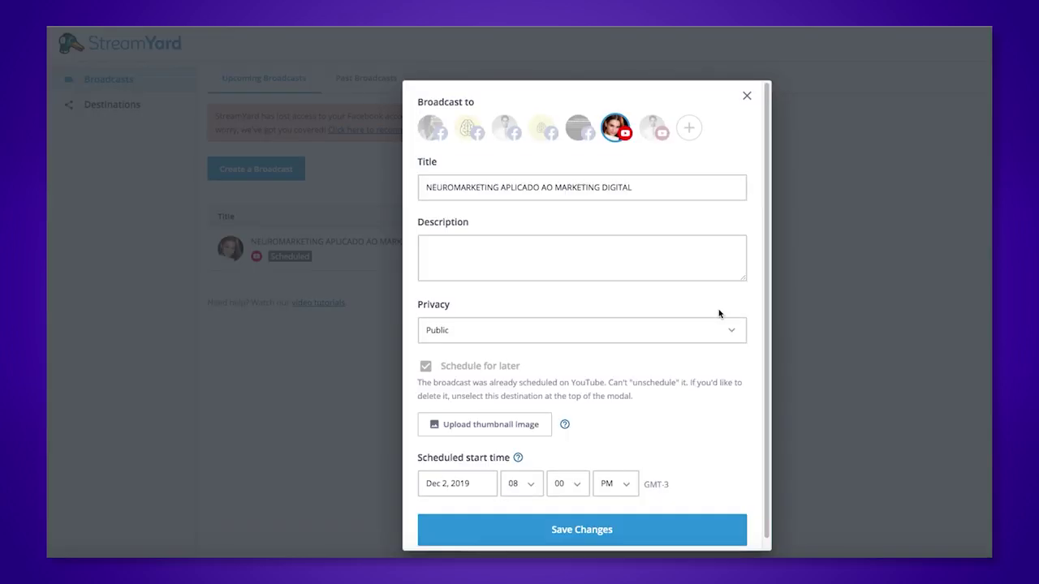
left_click(431, 130)
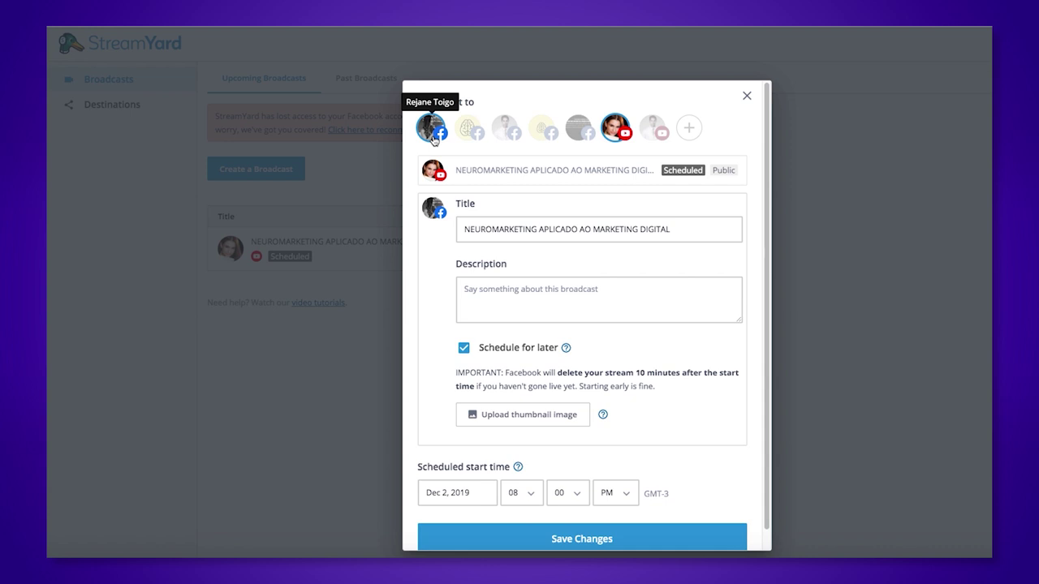
left_click(574, 139)
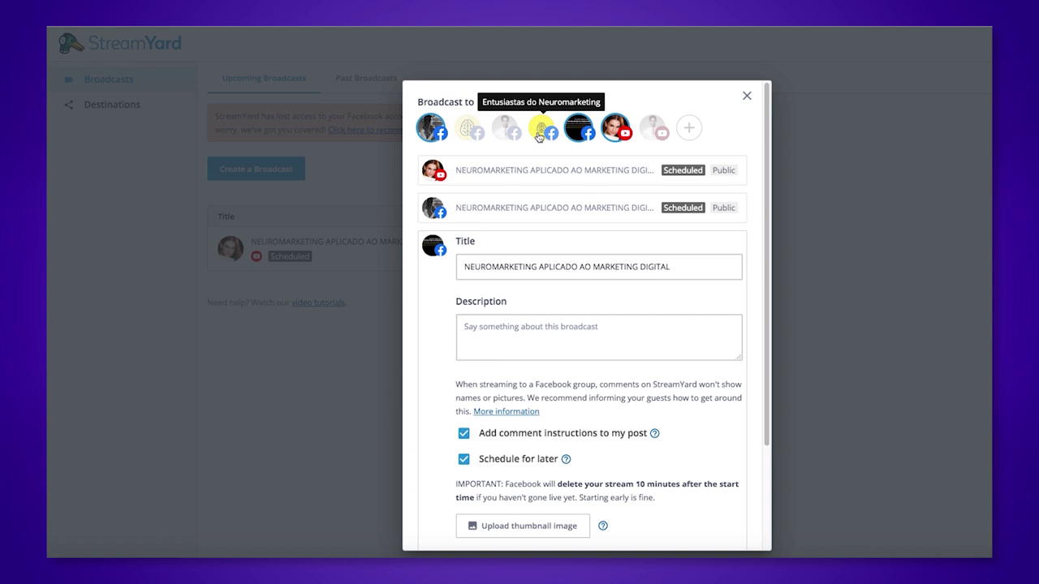
left_click(538, 129)
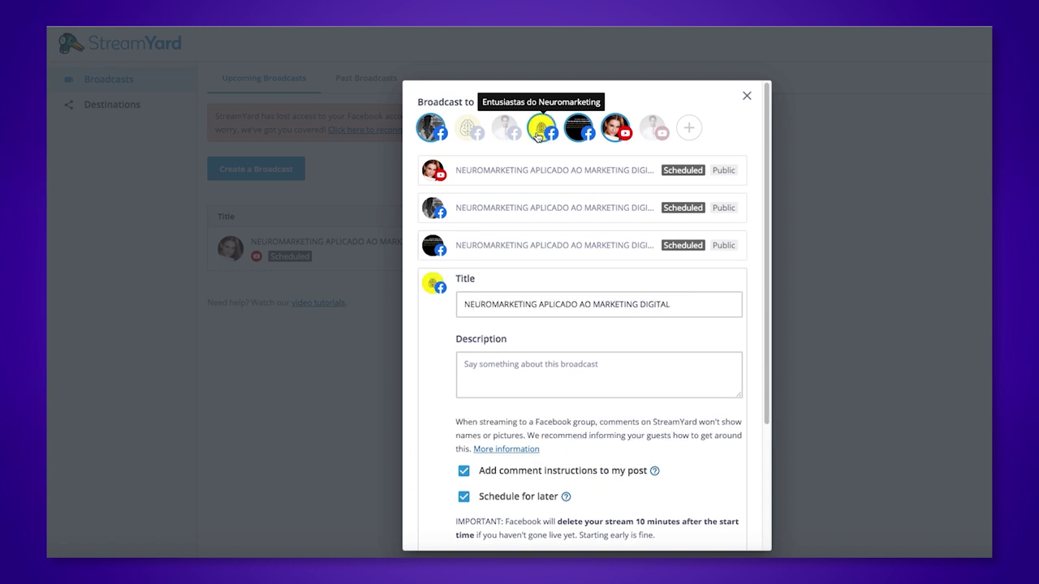
left_click(467, 132)
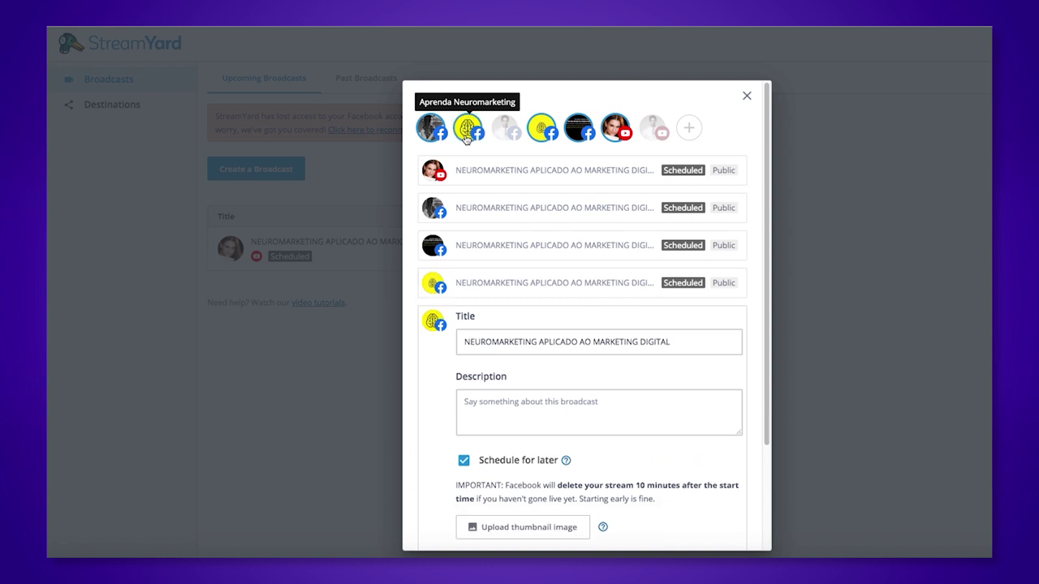
- Connect another Facebook page as a new destination and dismiss the destination limit notice
left_click(688, 134)
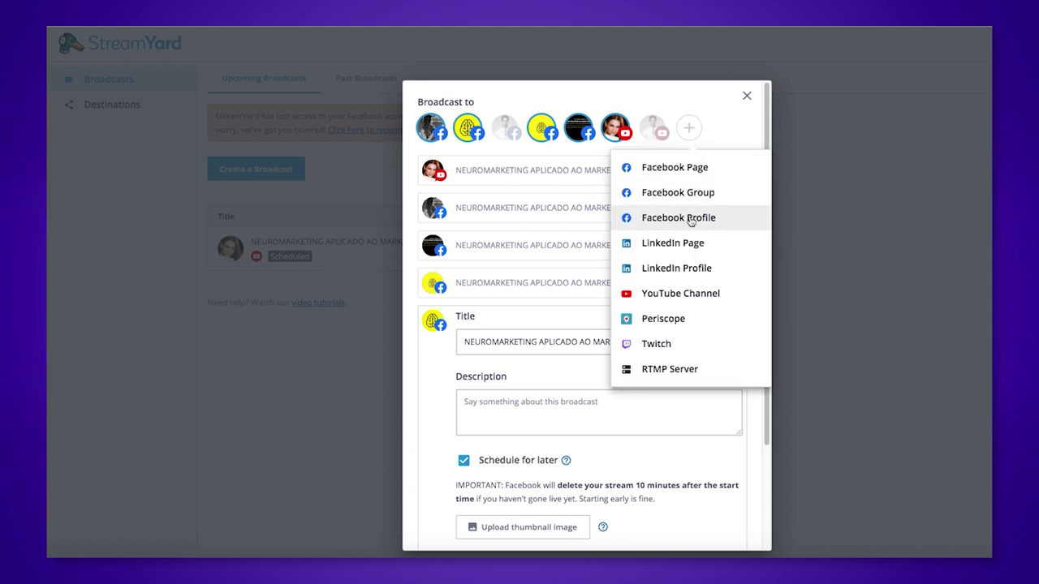
left_click(688, 168)
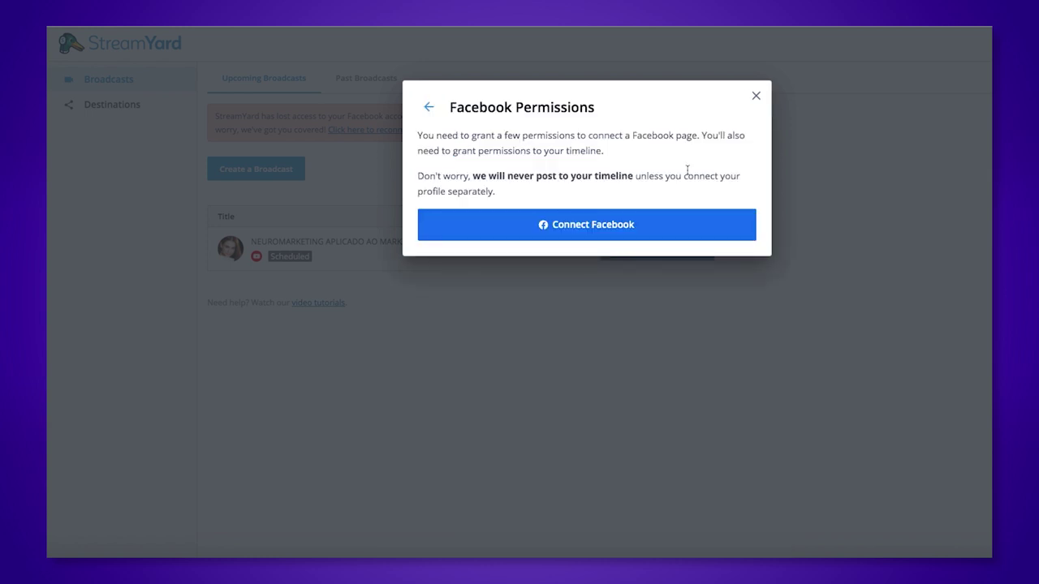
left_click(610, 235)
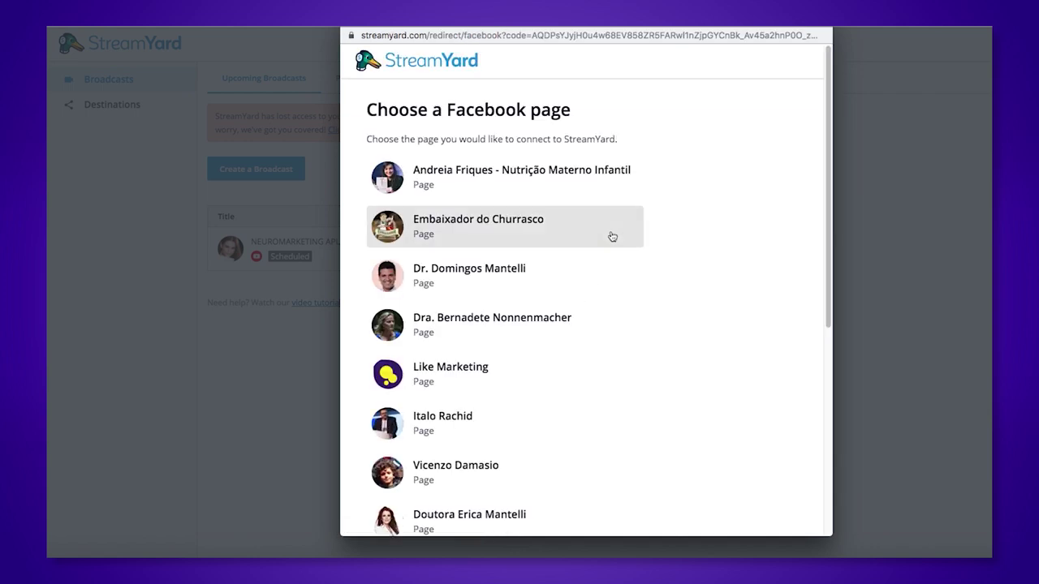
scroll(589, 288, "down", 2)
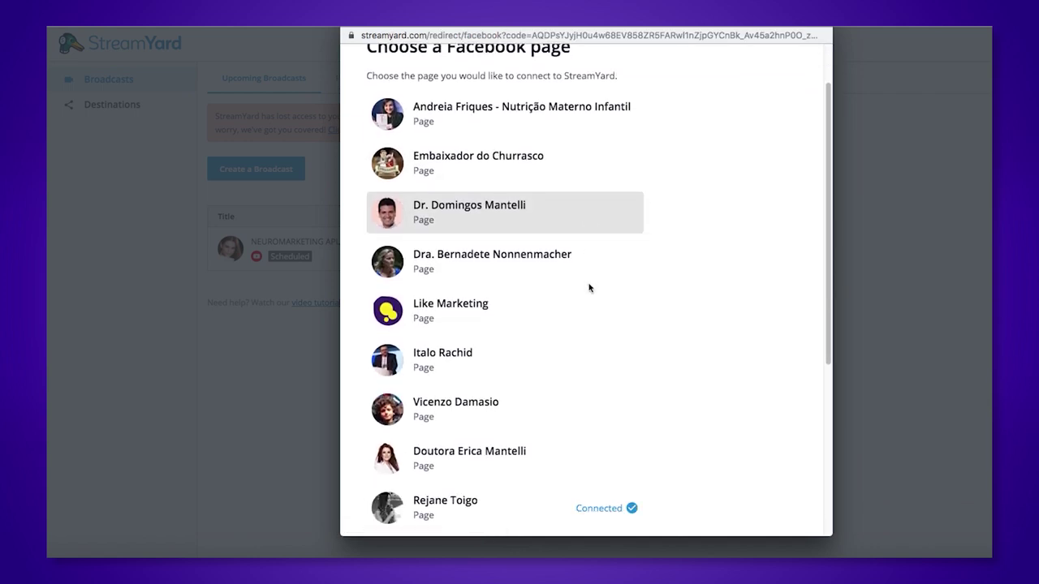
scroll(590, 289, "down", 5)
left_click(504, 167)
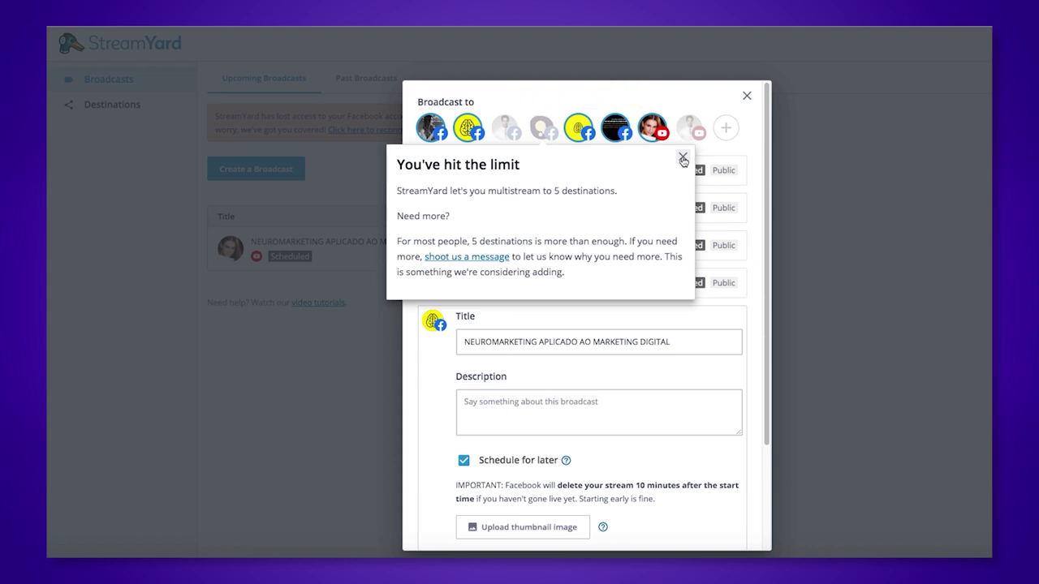
left_click(682, 159)
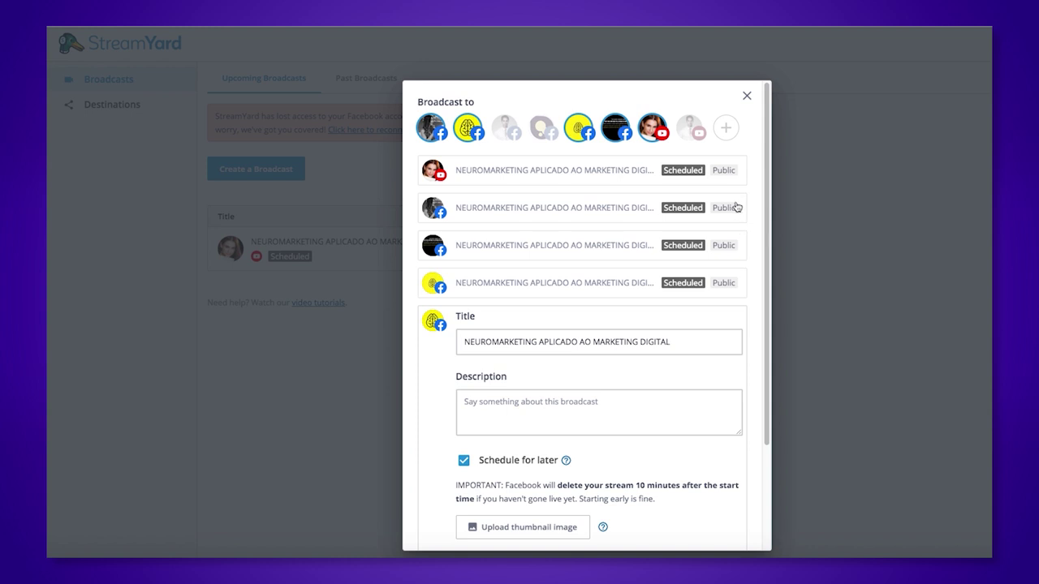
left_click(585, 137)
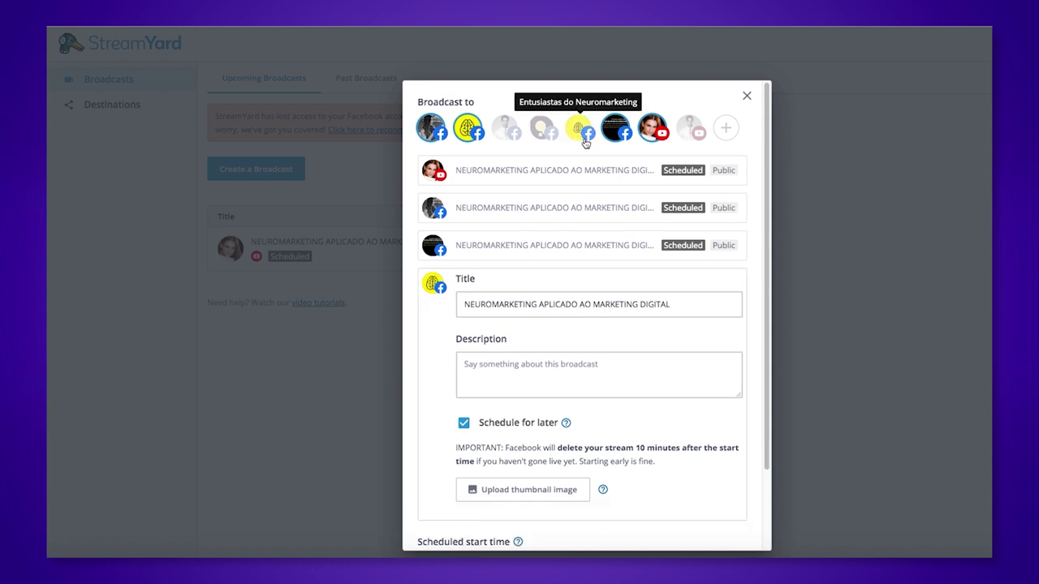
left_click(726, 129)
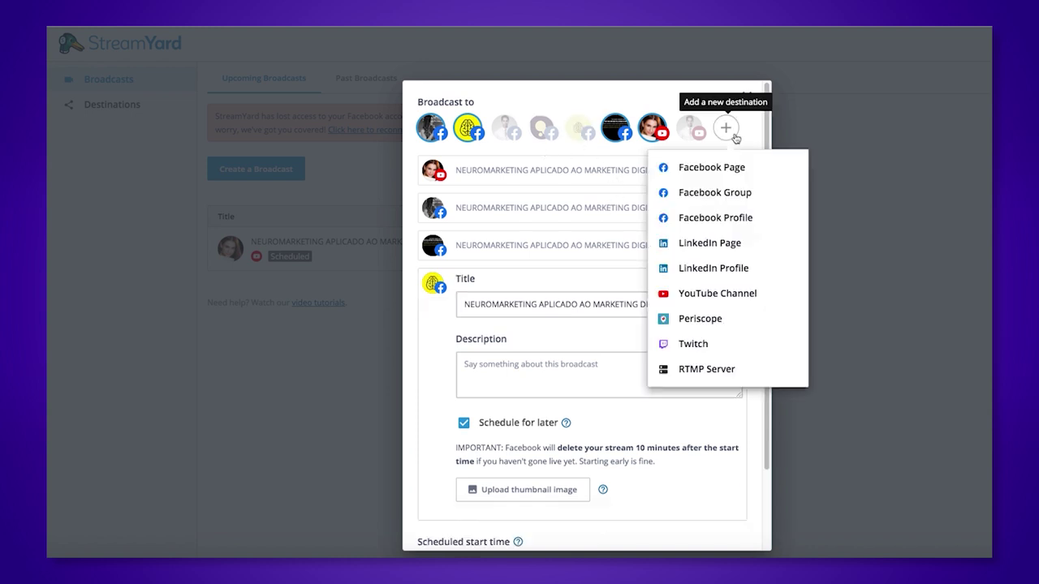
left_click(743, 168)
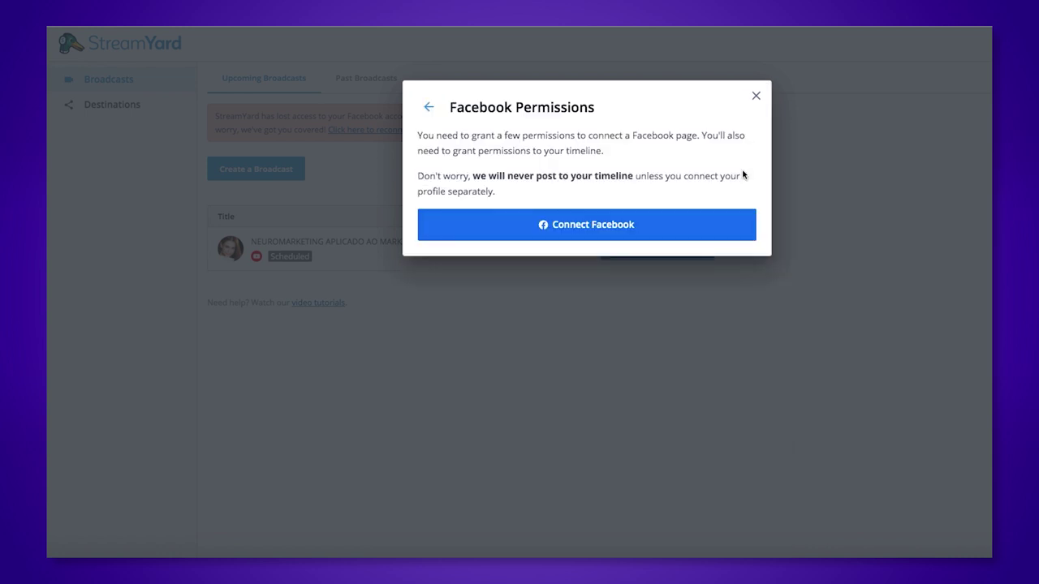
left_click(643, 225)
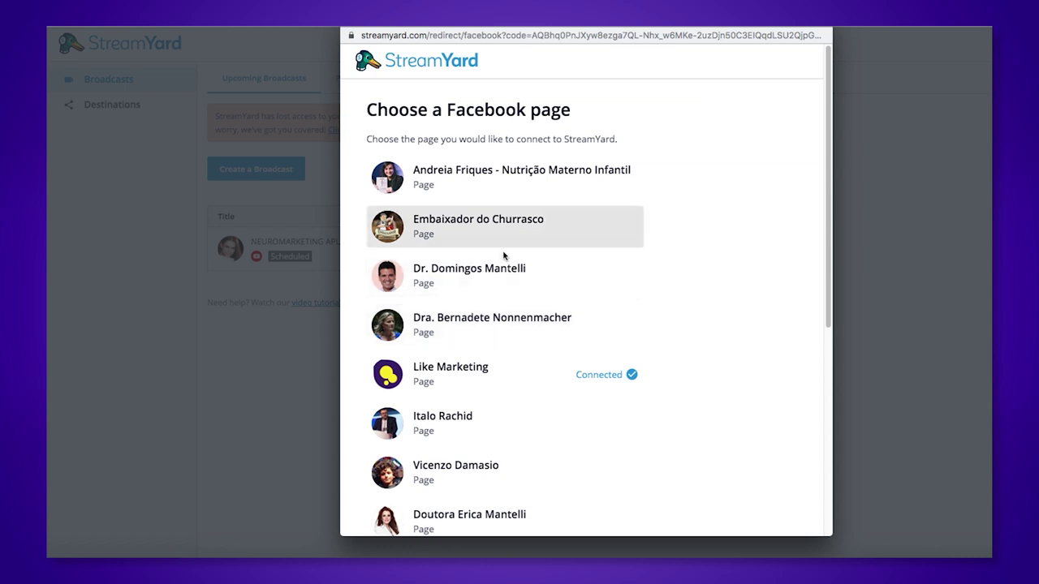
scroll(496, 300, "down", 1)
left_click(484, 351)
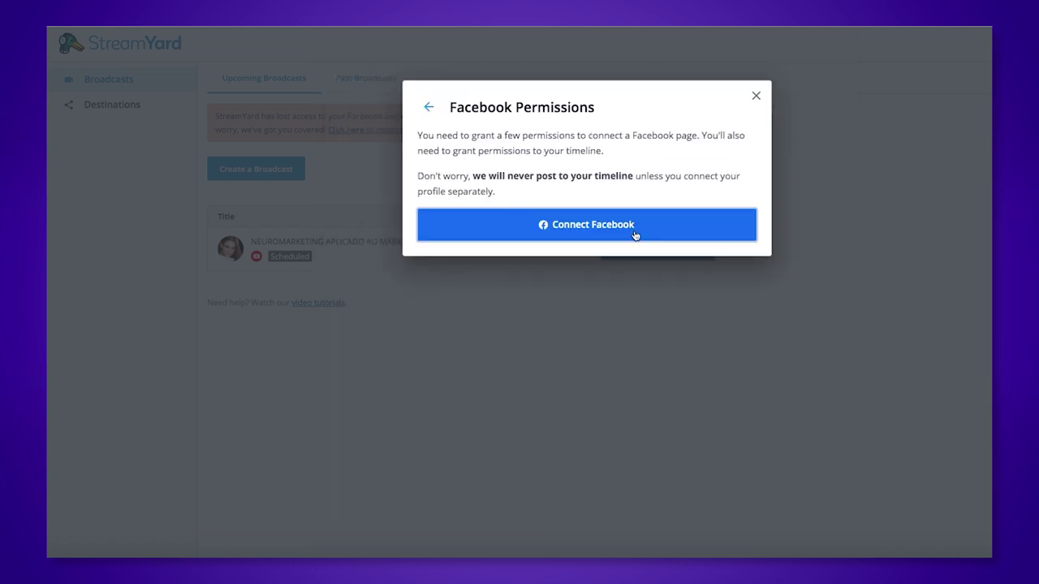
left_click(754, 96)
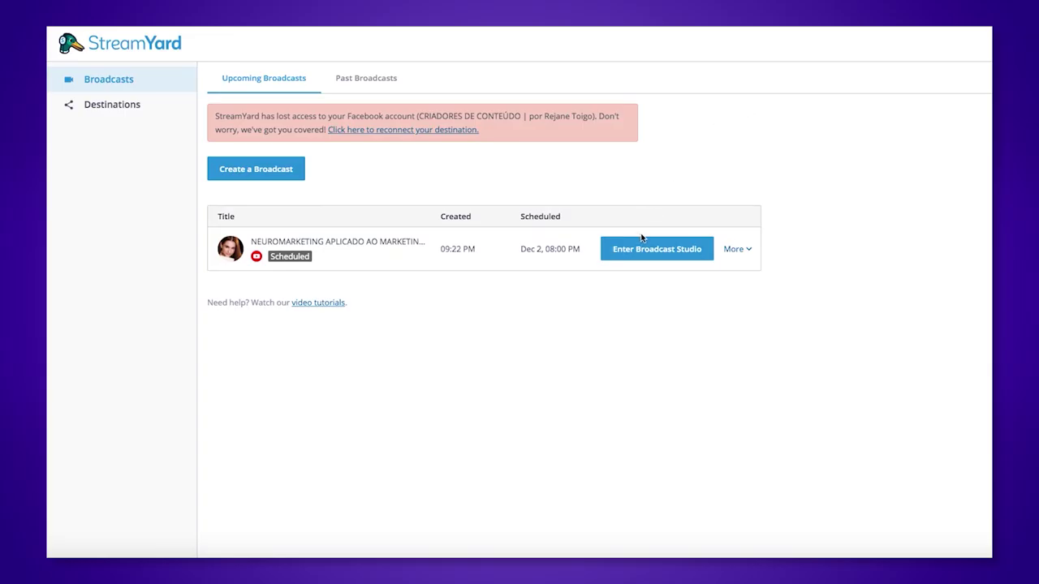
- Edit the scheduled broadcast to add Like Marketing, the first Facebook page, Aprenda Neuromarketing and the black-icon Facebook group as destinations, and save the changes
left_click(739, 250)
left_click(719, 304)
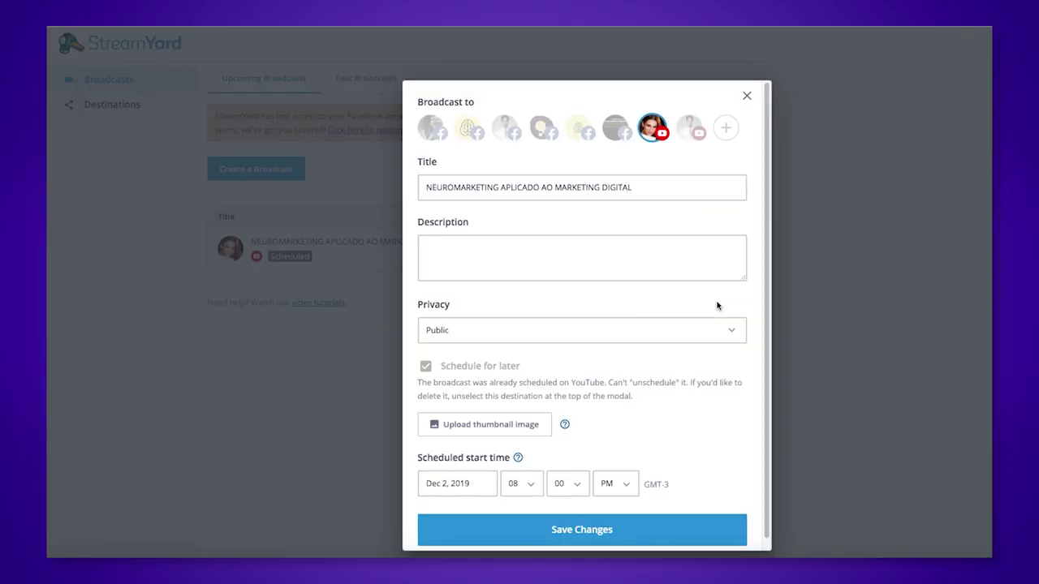
left_click(541, 130)
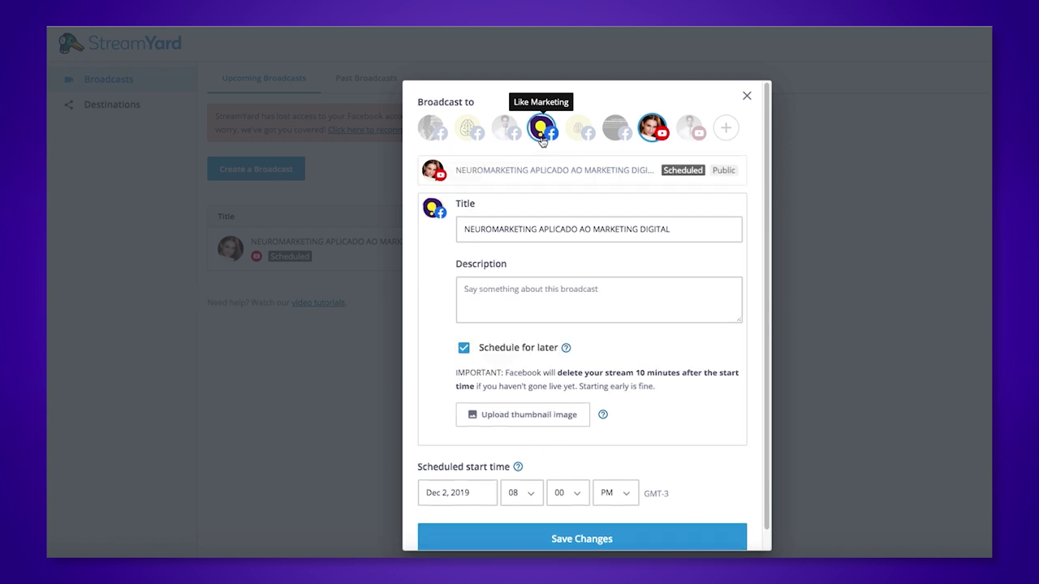
scroll(602, 305, "down", 1)
scroll(602, 306, "up", 1)
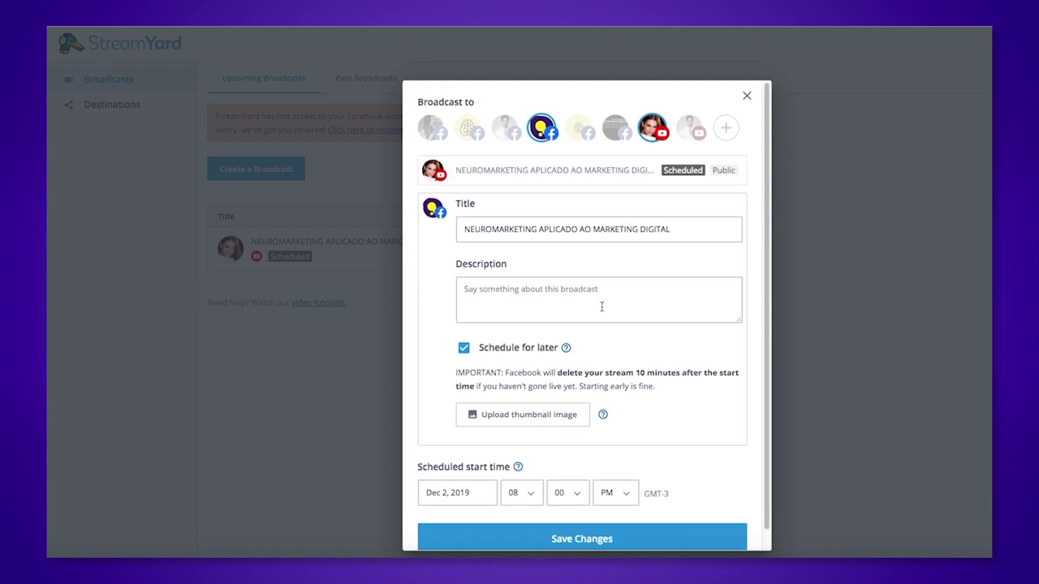
left_click(432, 134)
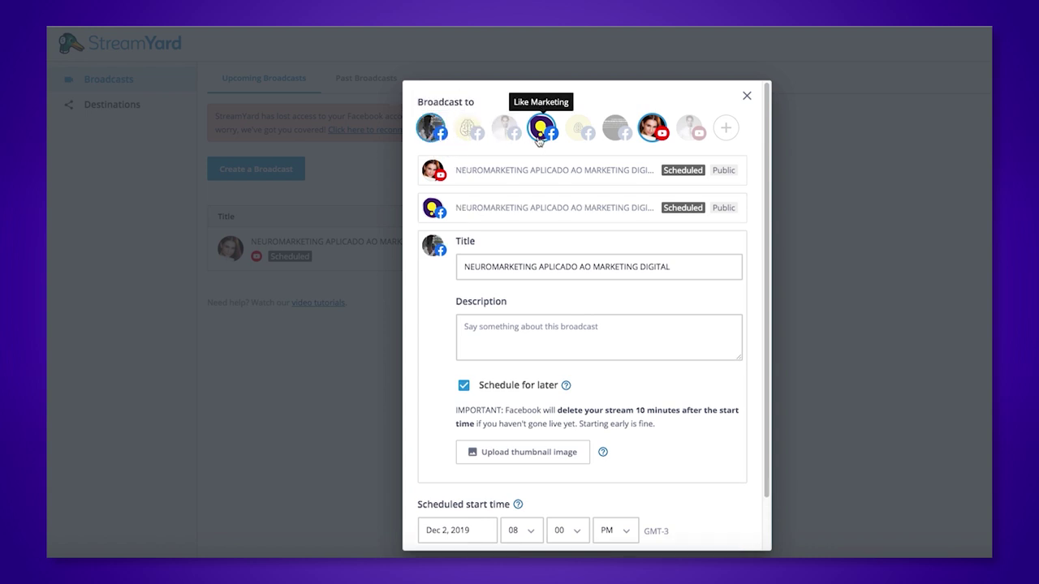
left_click(469, 133)
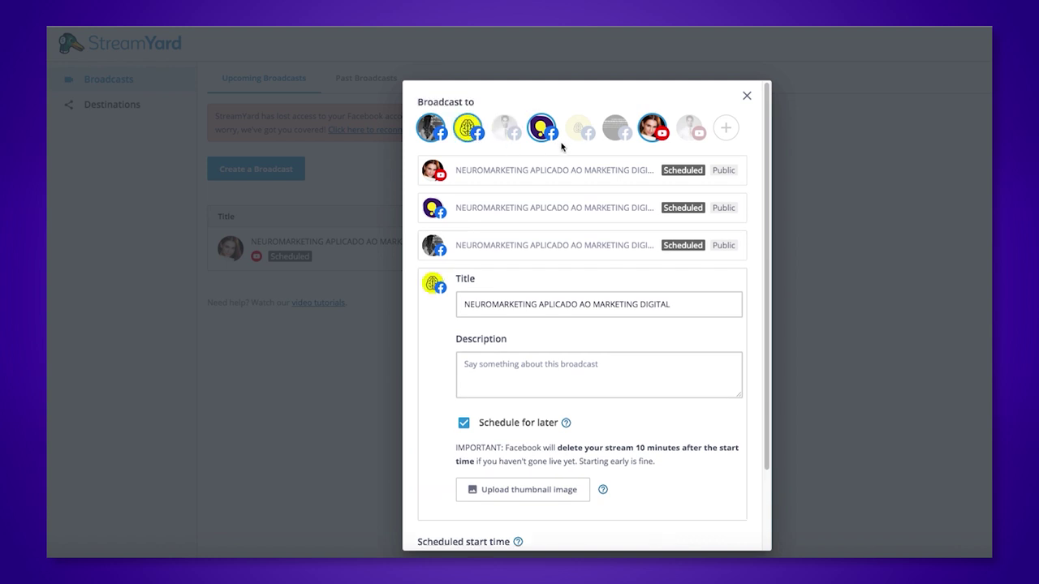
left_click(613, 138)
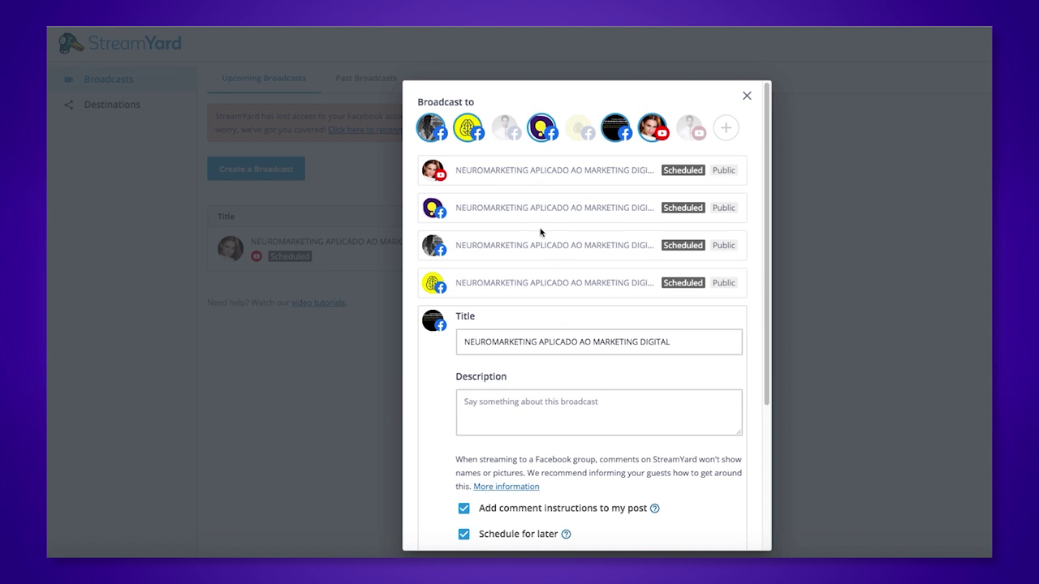
scroll(545, 315, "down", 5)
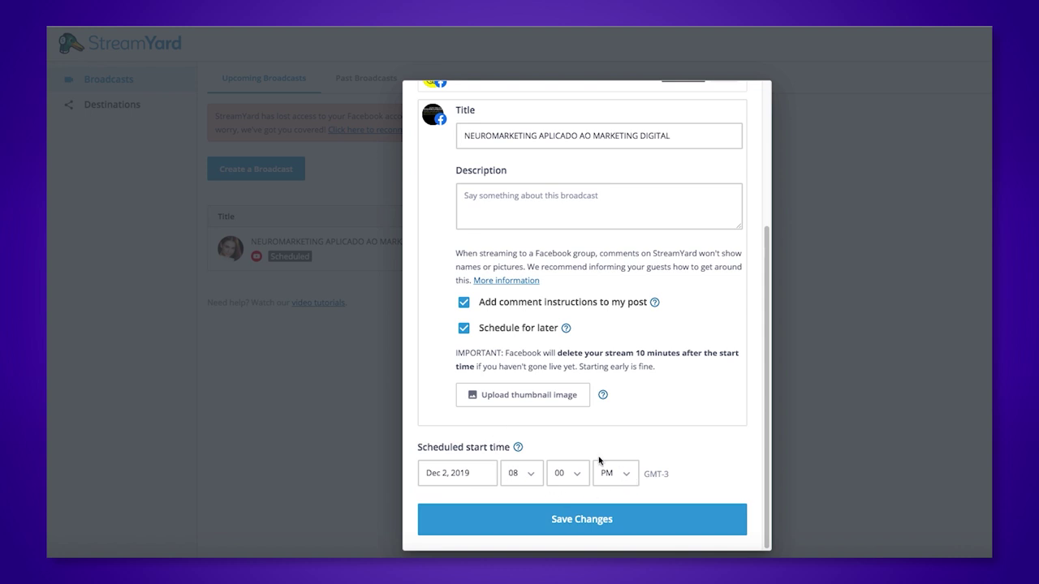
left_click(606, 527)
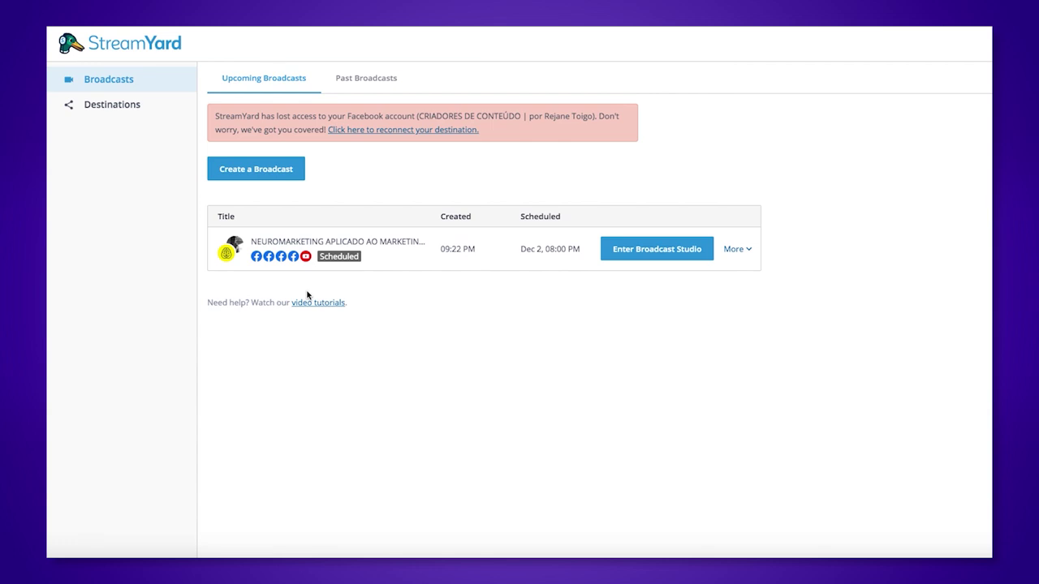
- Open the broadcast's camera and mic check and set the camera to HD Pro Webcam C920 at High Definition (720p)
left_click(660, 258)
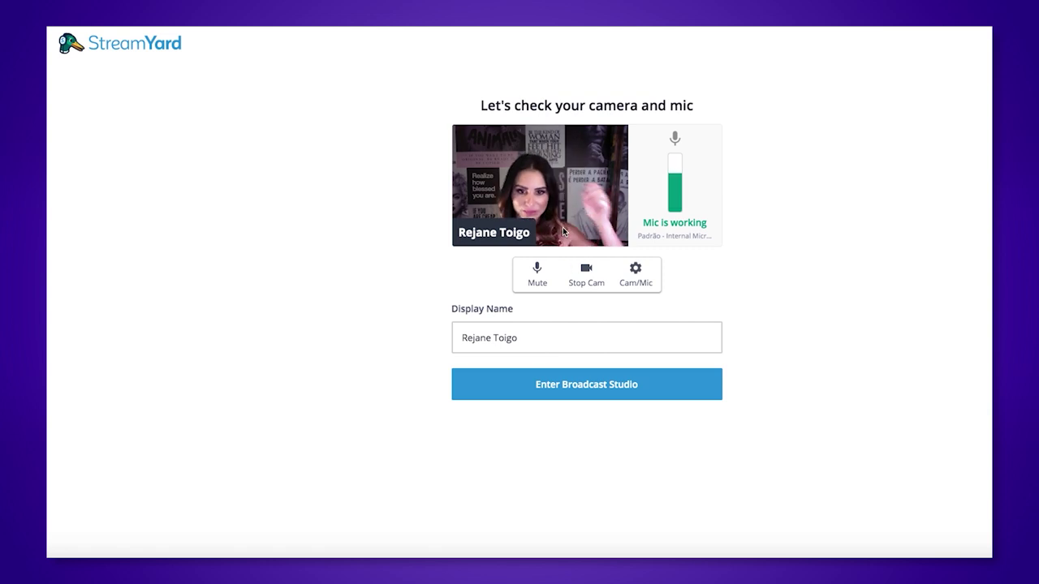
left_click(630, 277)
left_click(695, 302)
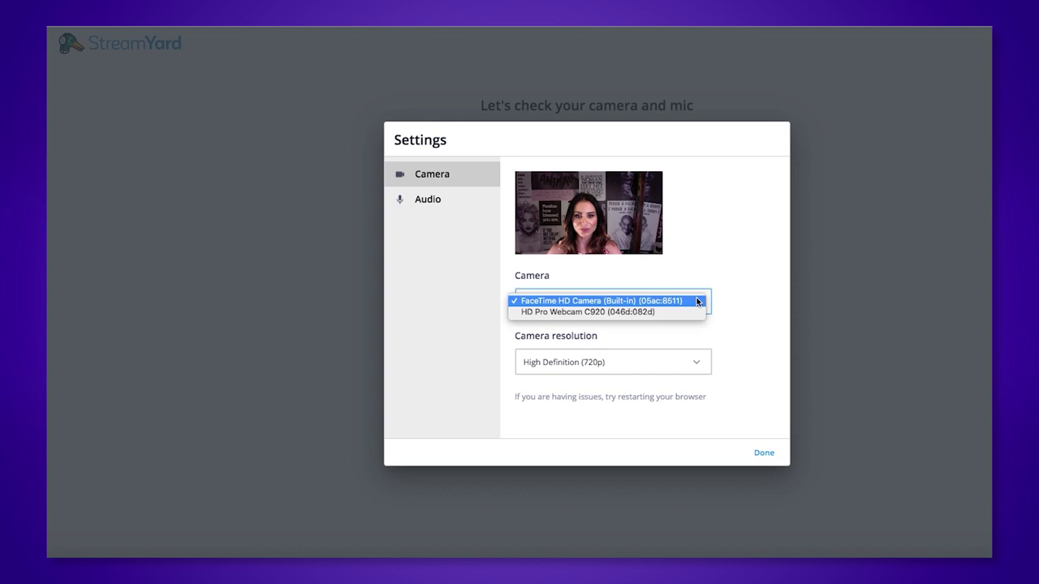
left_click(680, 313)
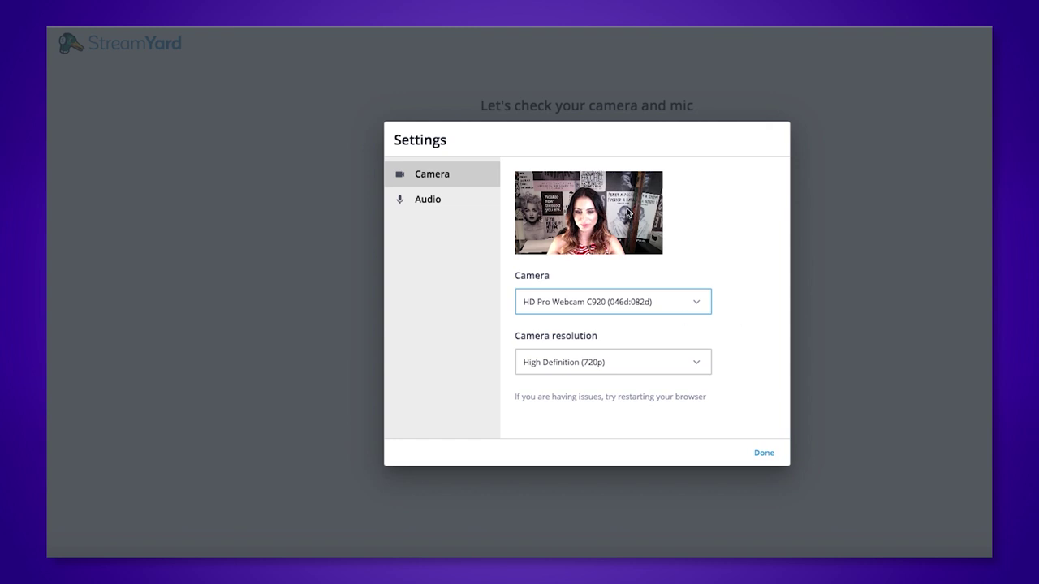
left_click(700, 368)
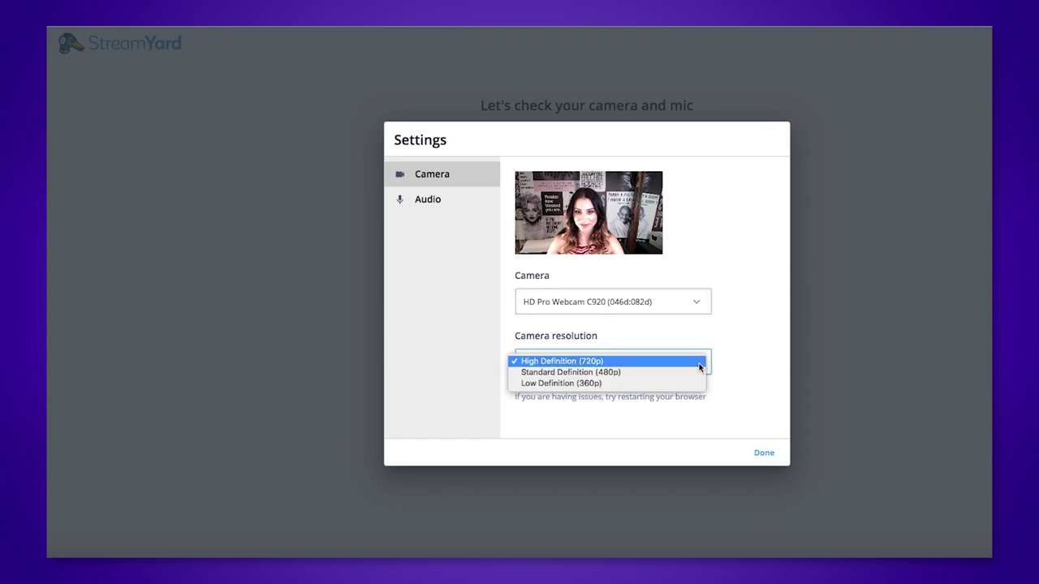
left_click(656, 364)
left_click(767, 454)
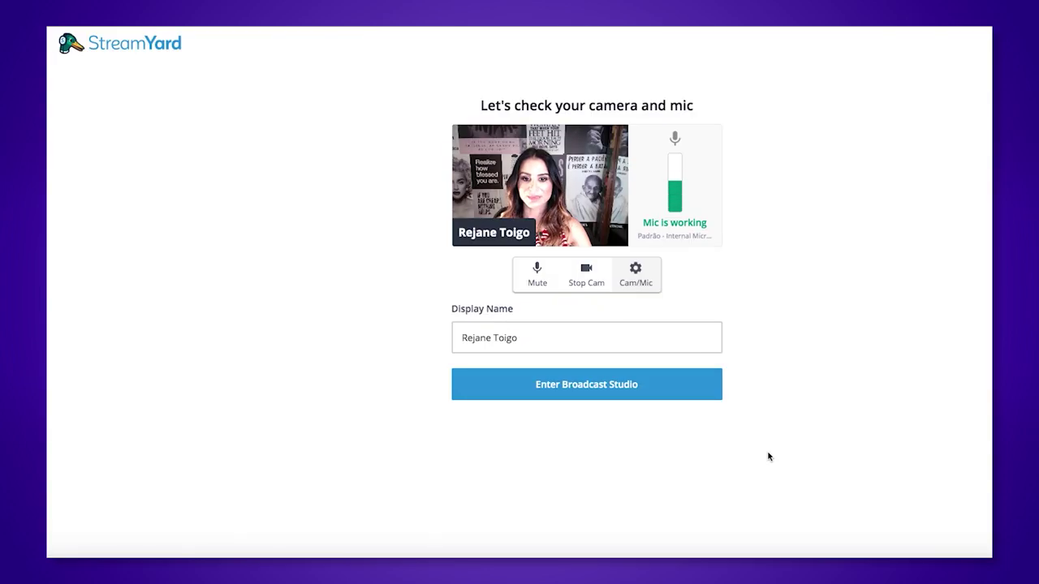
- Enter the broadcast studio and dismiss the notice about the lost Facebook account access
left_click(609, 393)
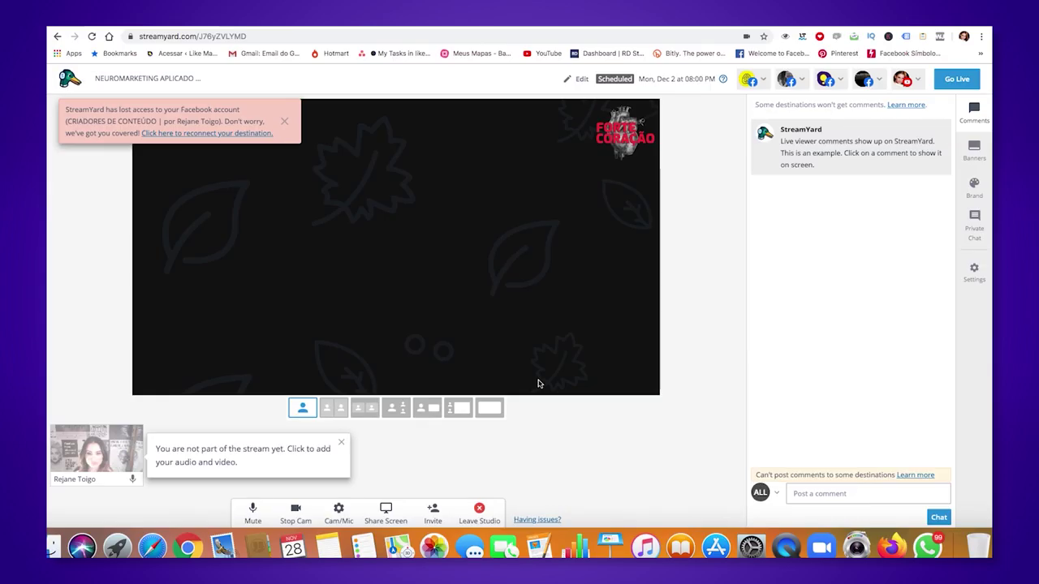
left_click(284, 120)
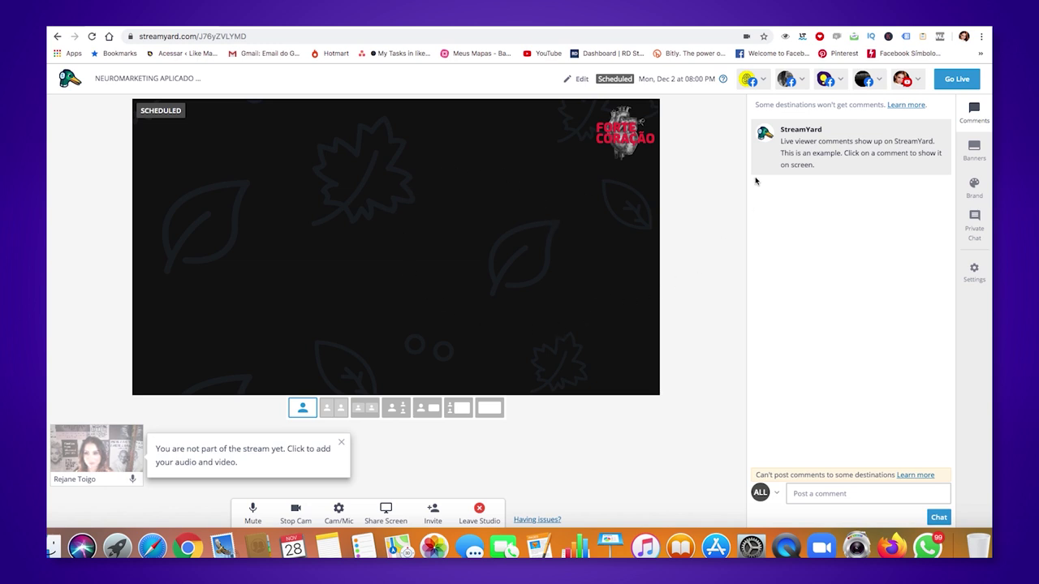
left_click(978, 279)
key("Escape")
- Switch the brand logo to the yellow brain with red glasses and hide the dark background
left_click(975, 188)
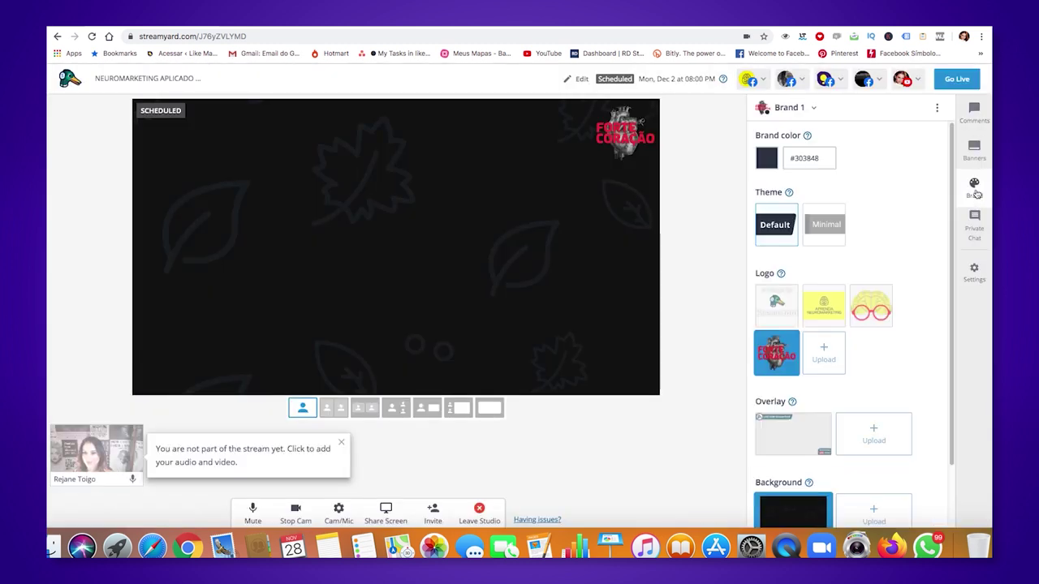
left_click(777, 352)
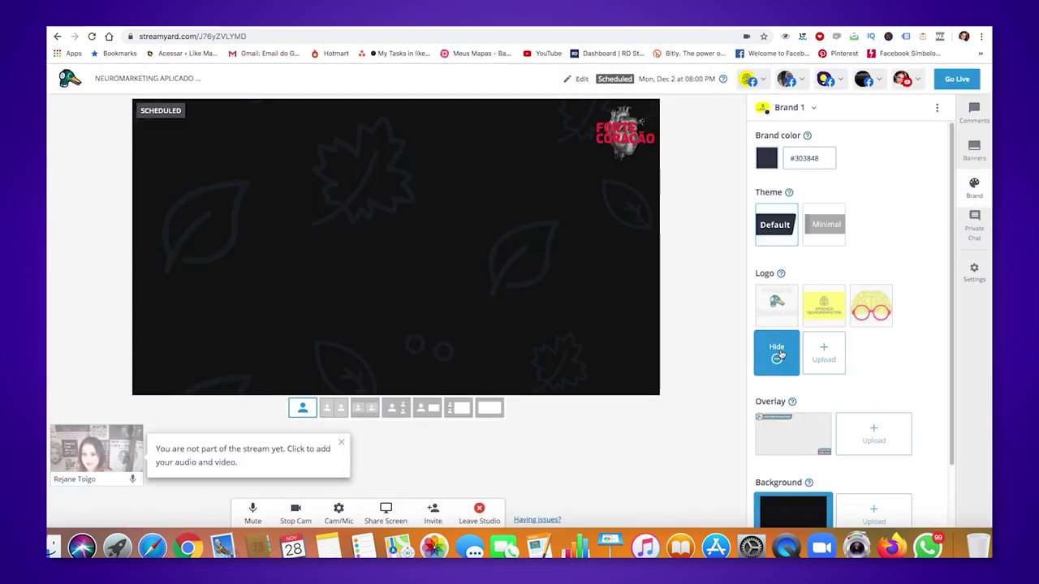
left_click_drag(779, 354, 884, 315)
left_click(870, 308)
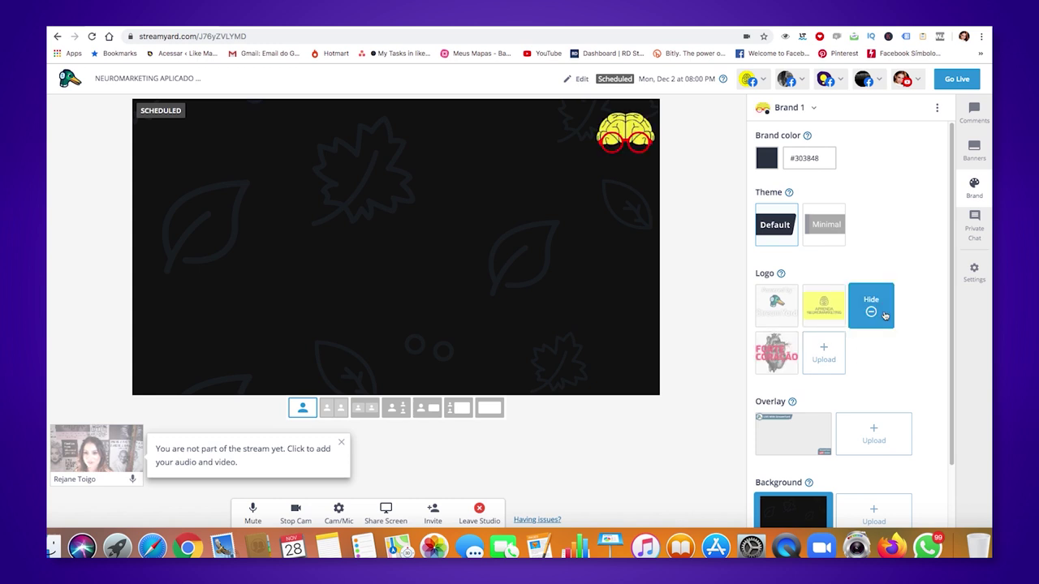
scroll(803, 406, "down", 2)
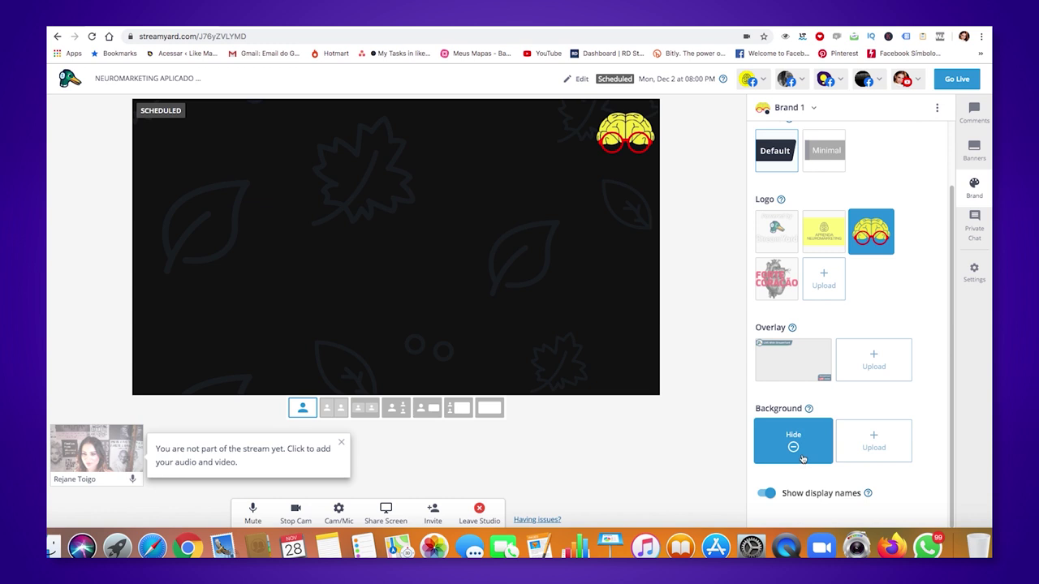
left_click(795, 455)
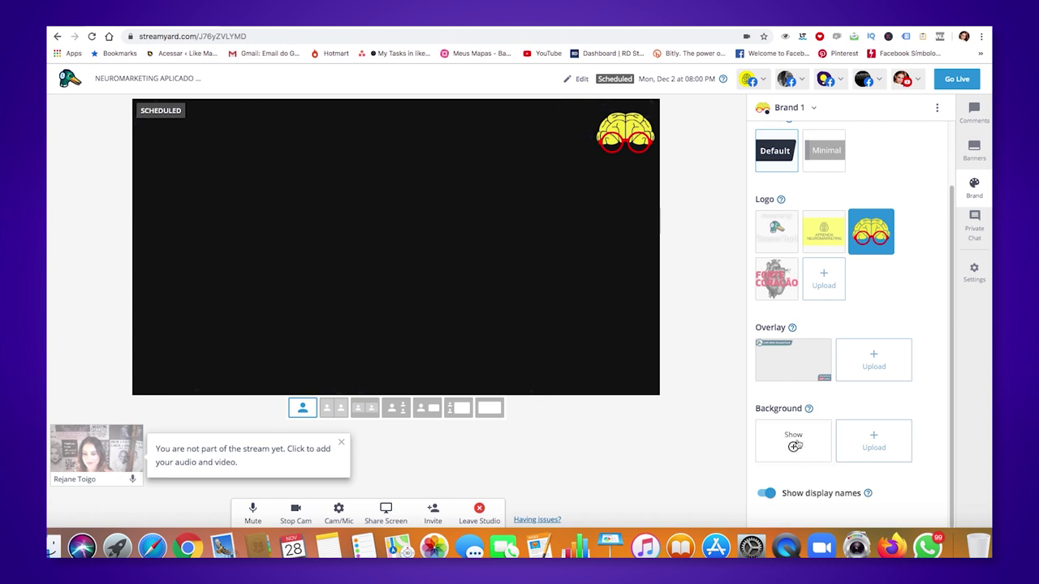
- Dismiss the hint about not being part of the stream and add the host's camera and audio to it
left_click(342, 443)
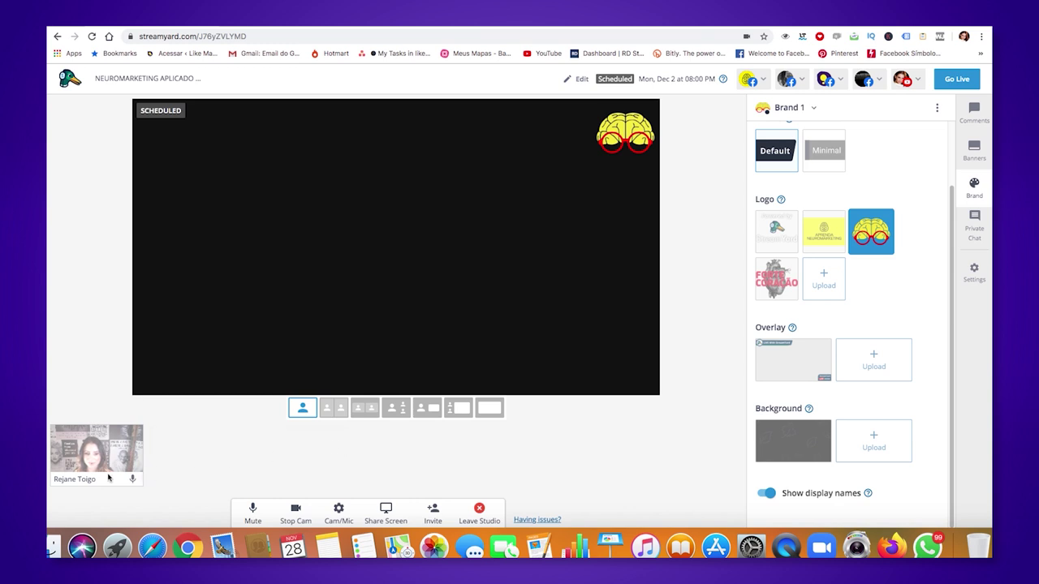
left_click(101, 455)
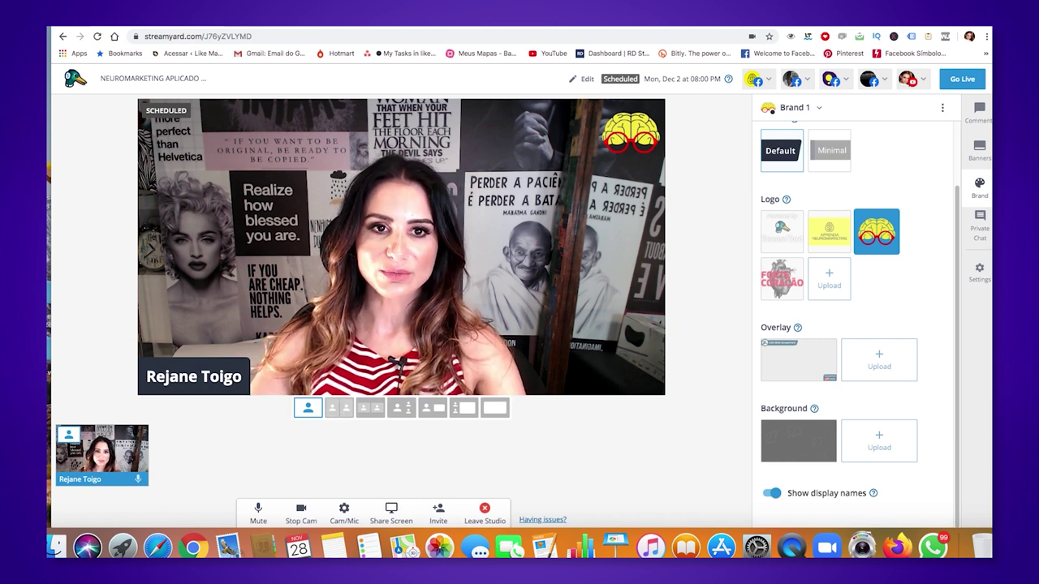
left_click_drag(396, 31, 392, 30)
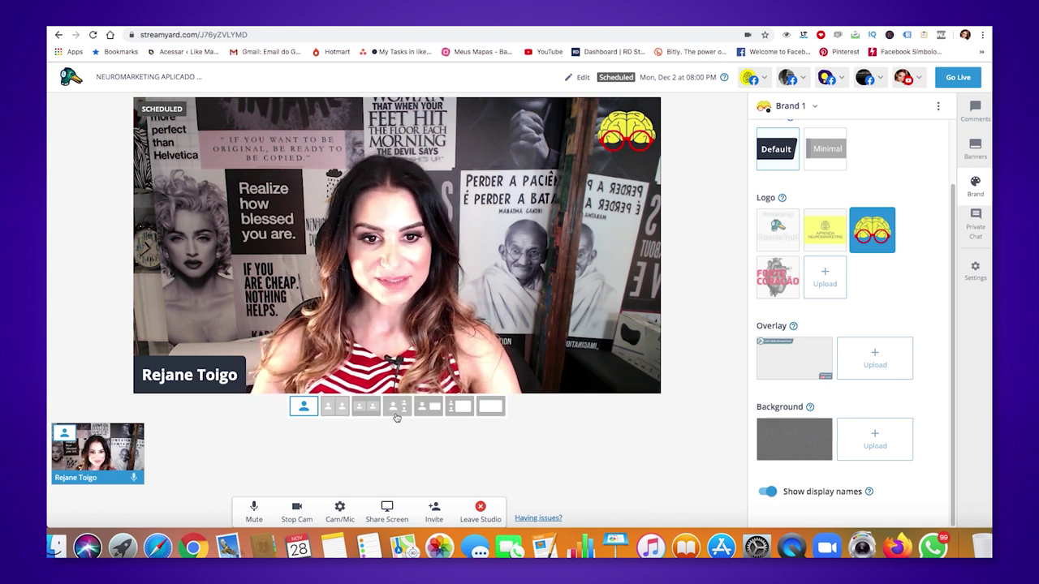
- Copy the guest invitation link for the broadcast studio and close its dialog
left_click(434, 512)
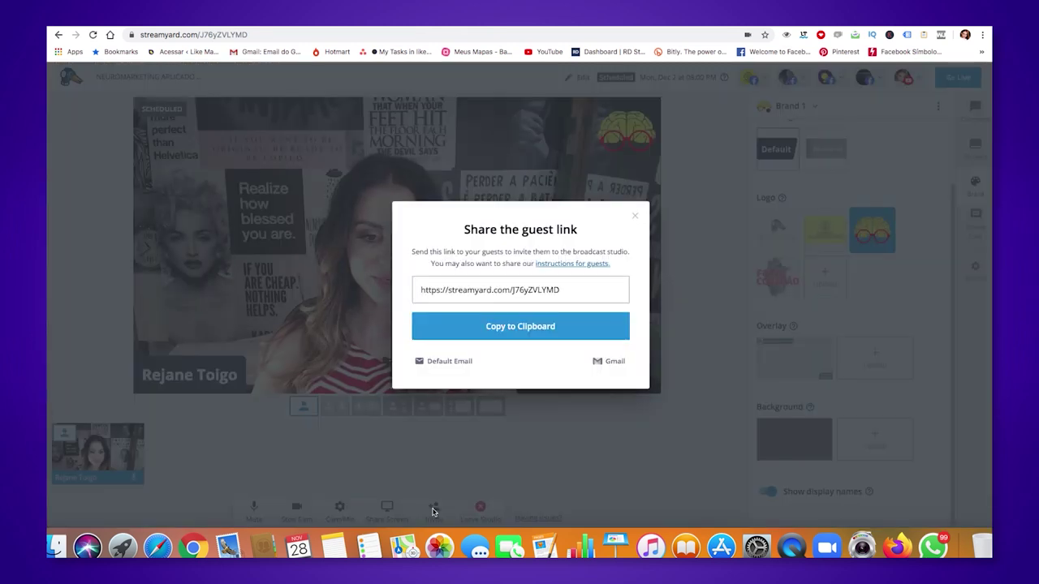
left_click(527, 336)
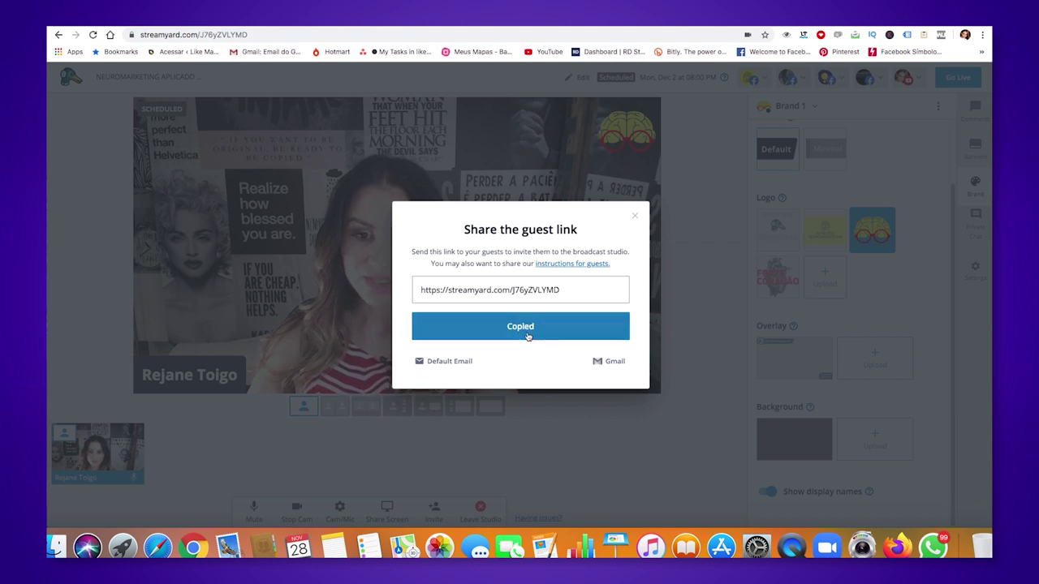
left_click(635, 218)
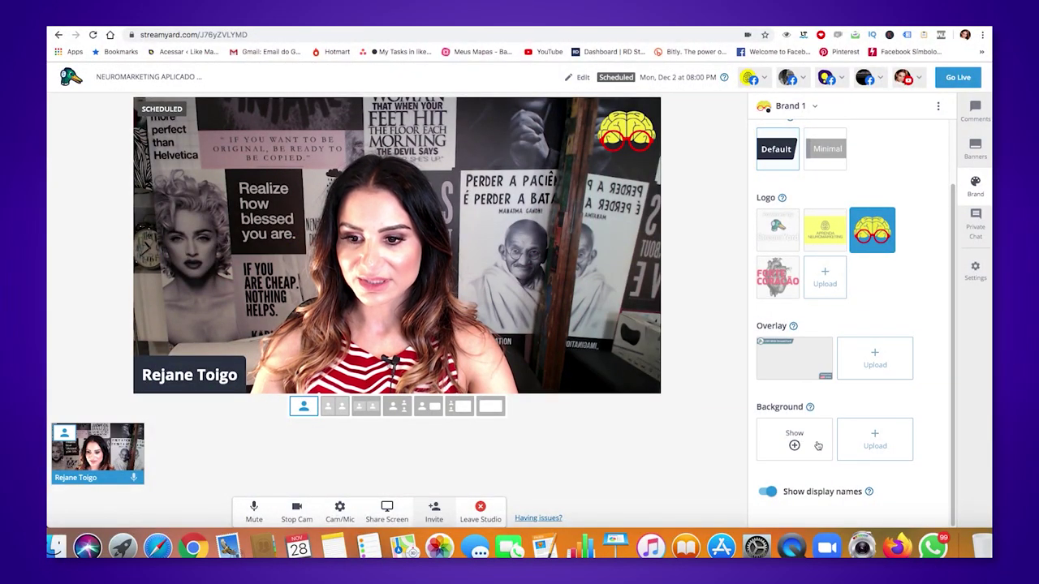
- Show the dark brand background again and turn off the display names
left_click(802, 446)
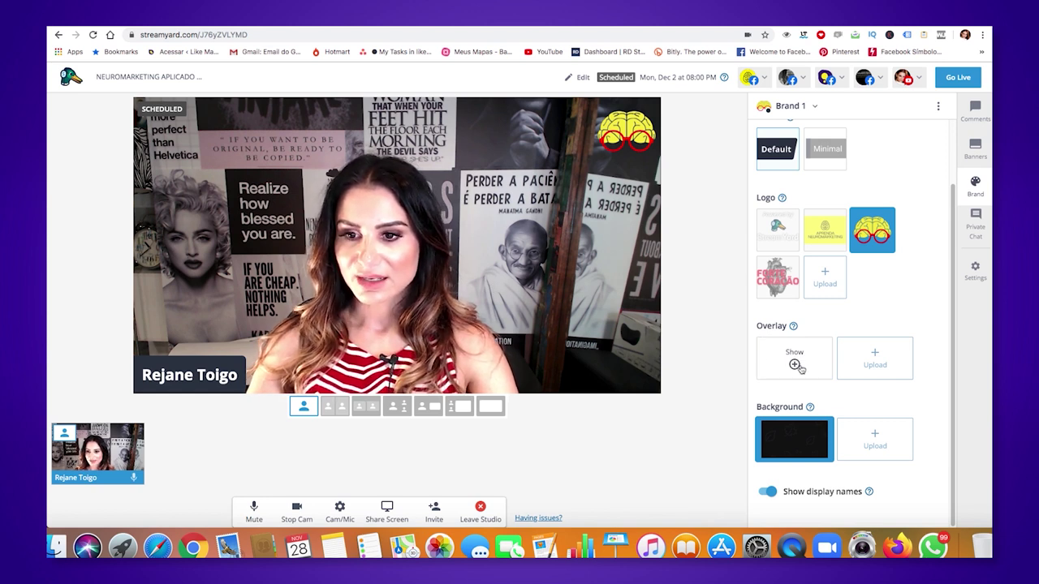
scroll(788, 308, "up", 2)
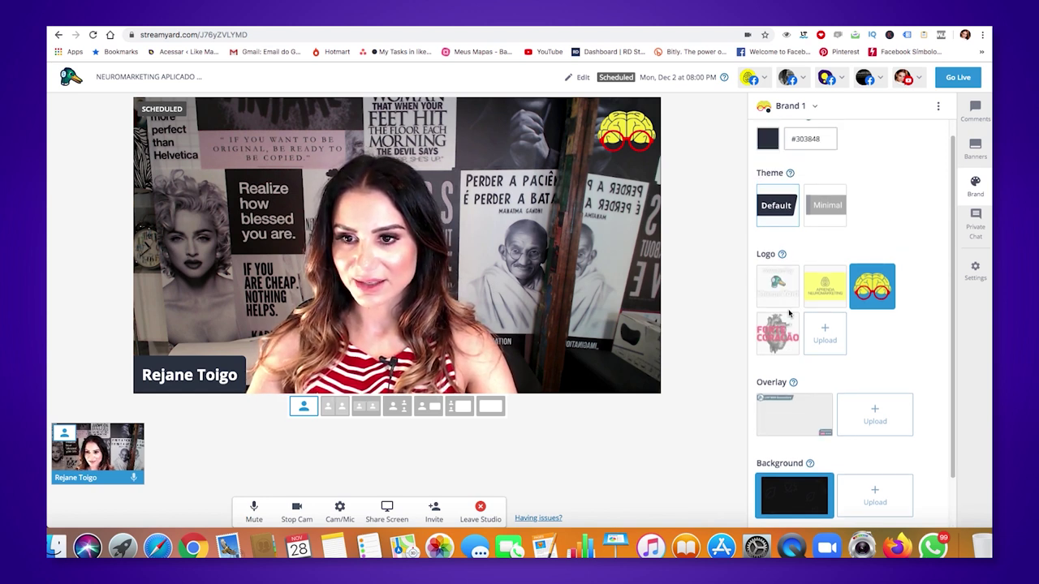
scroll(788, 313, "down", 2)
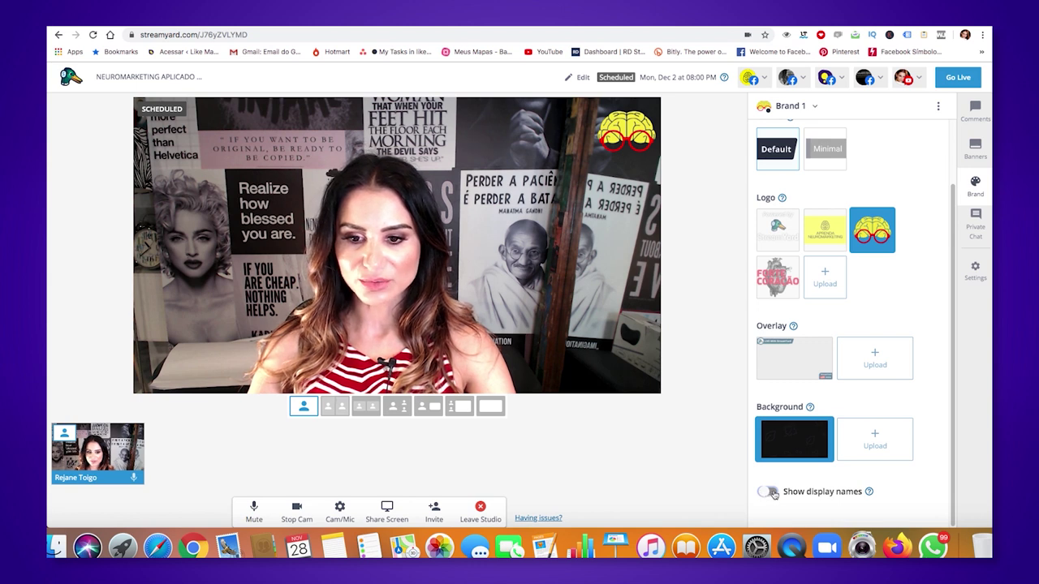
- Turn the display names back on for the broadcast
left_click(772, 493)
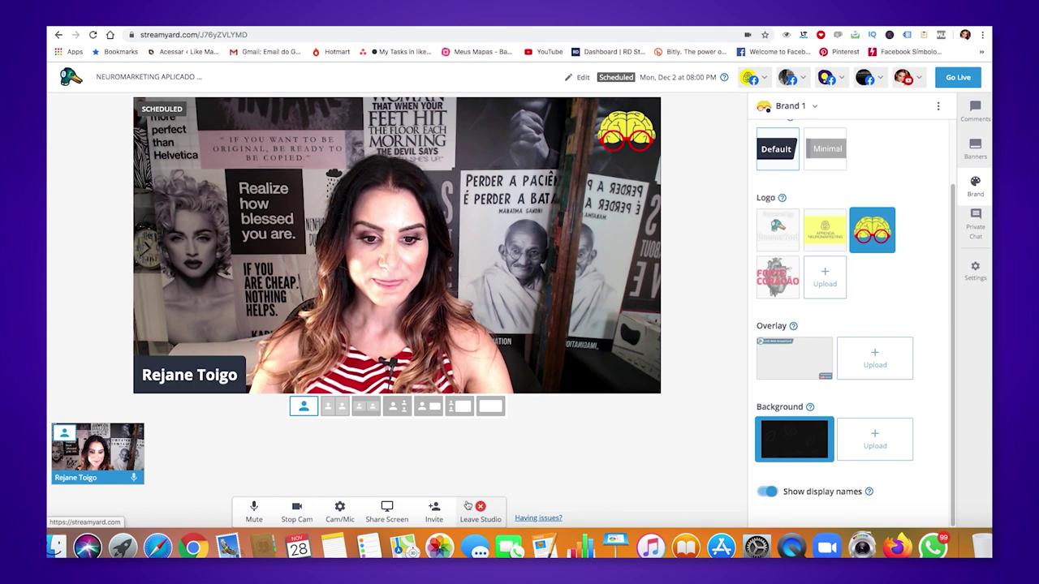
- Review the studio's camera settings and the available microphone and speaker choices, and close the settings without changing the devices
left_click(339, 510)
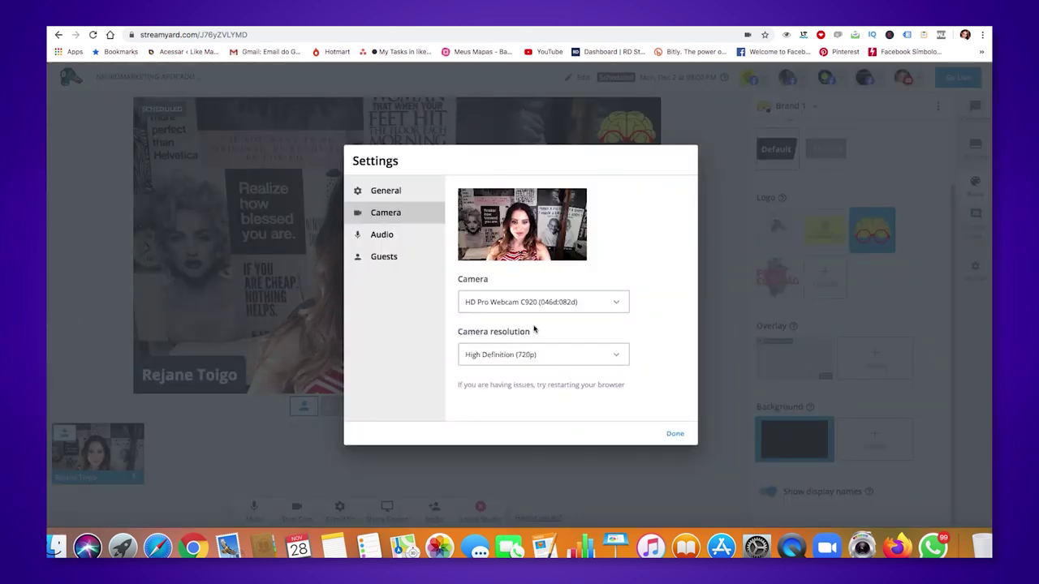
left_click(382, 234)
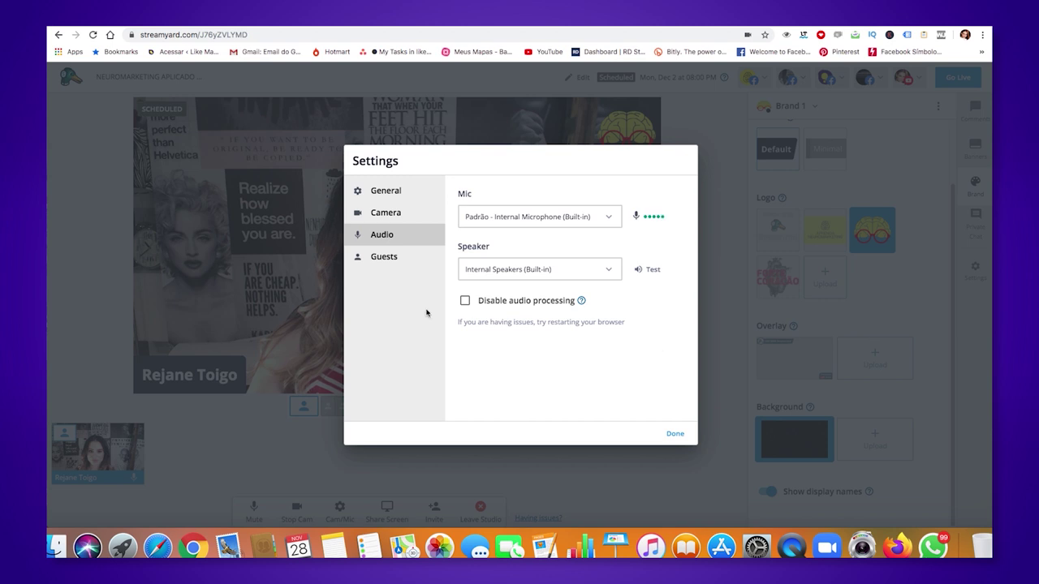
left_click(609, 224)
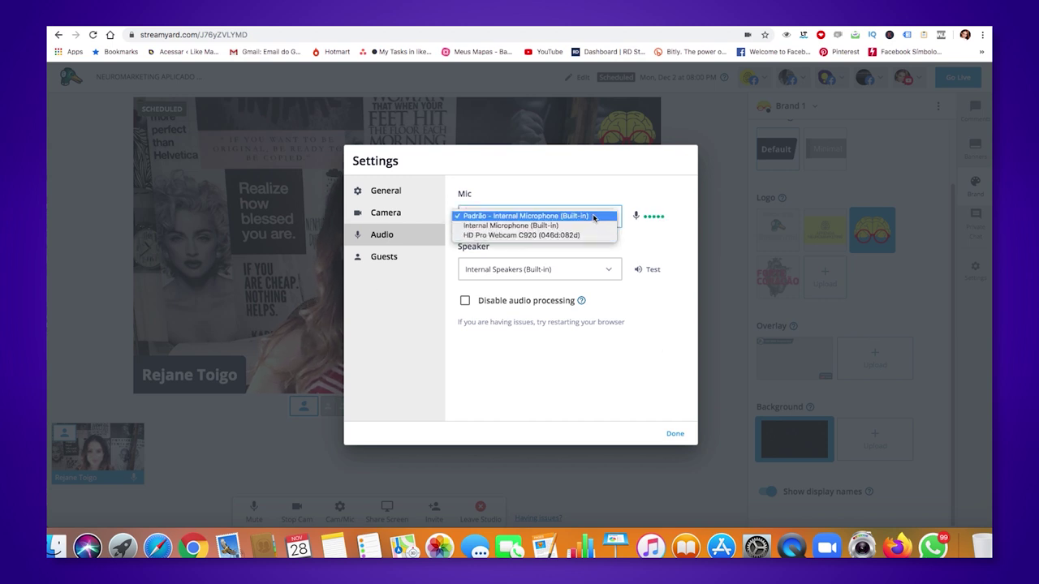
left_click(640, 245)
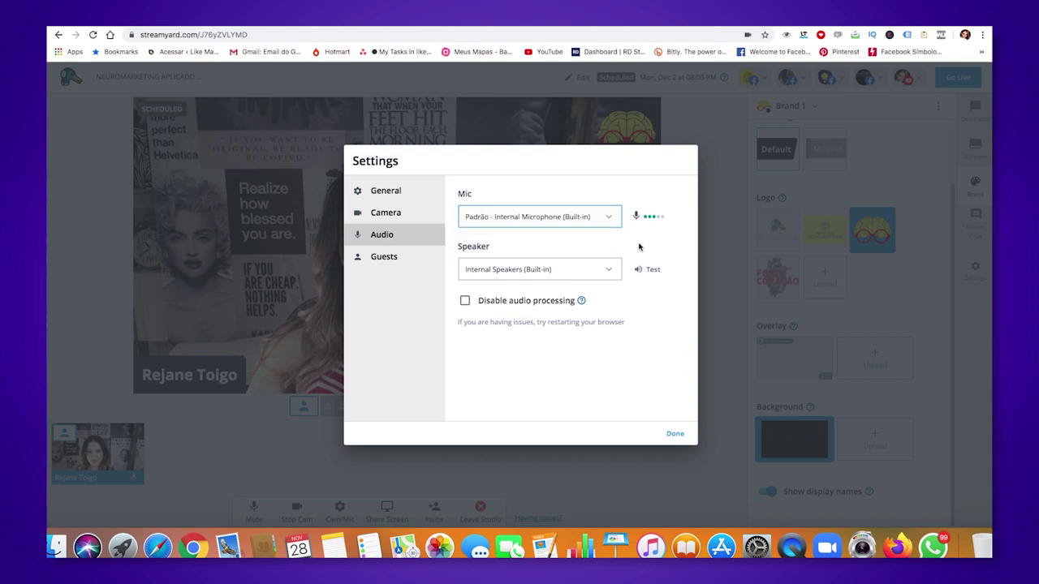
left_click(608, 271)
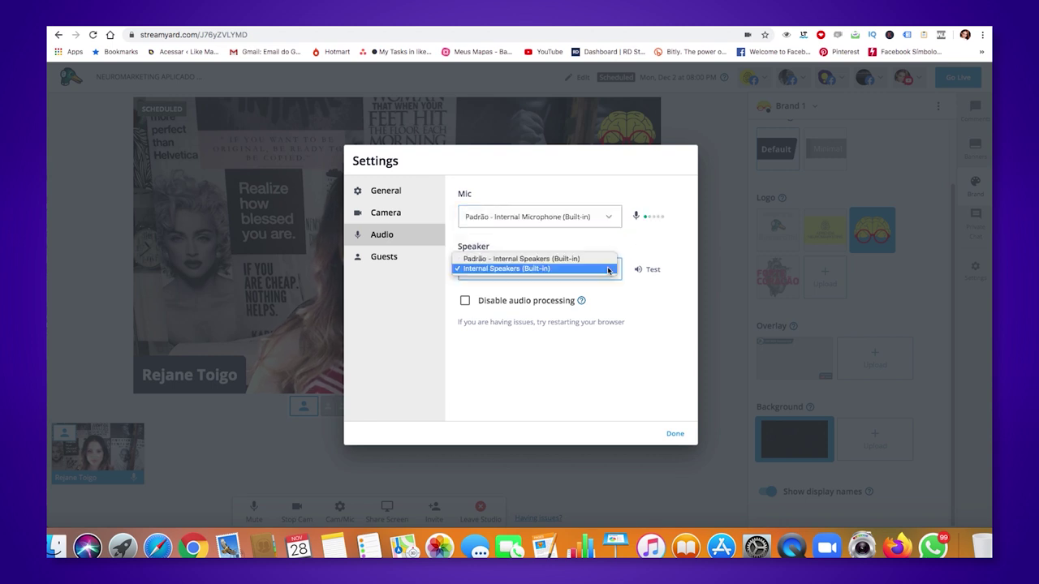
left_click(668, 306)
left_click(675, 433)
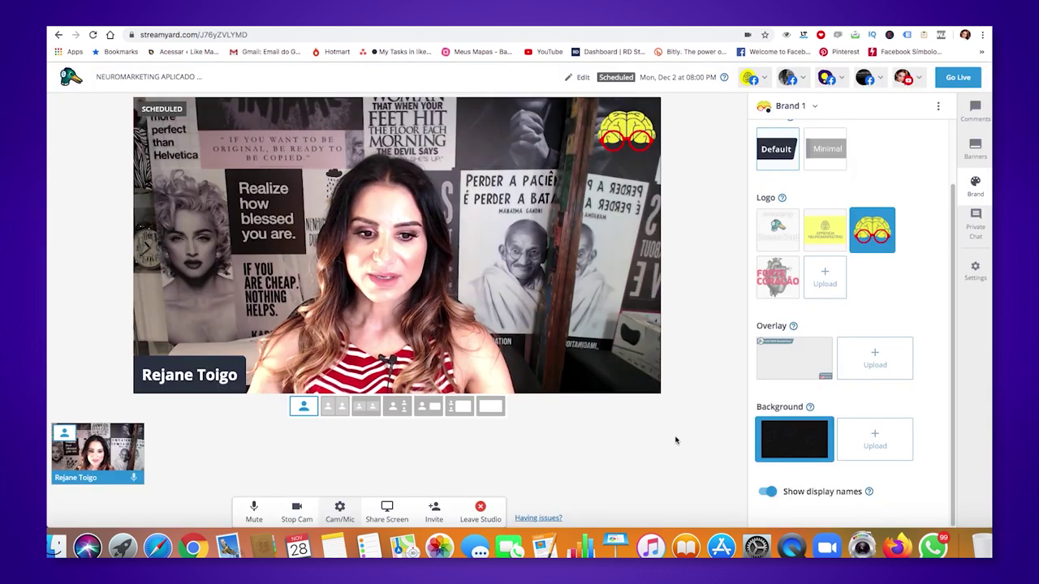
- Show the fortecoracao.com.br banner from the Forte Coração folder on the stream, and switch to the "Mitos e Verdades sobre o Coração" banner
scroll(754, 343, "up", 3)
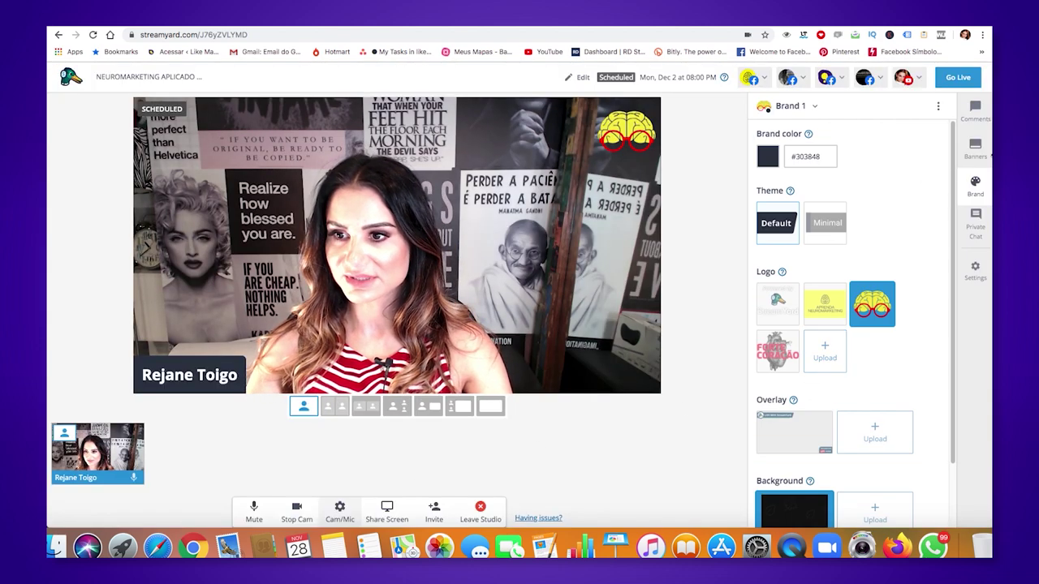
left_click(979, 151)
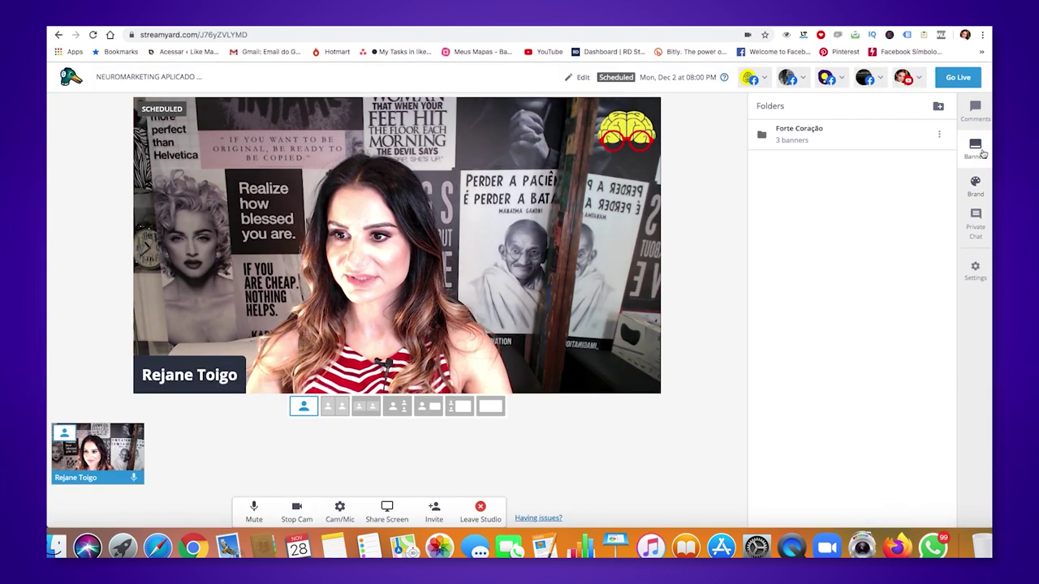
left_click(883, 146)
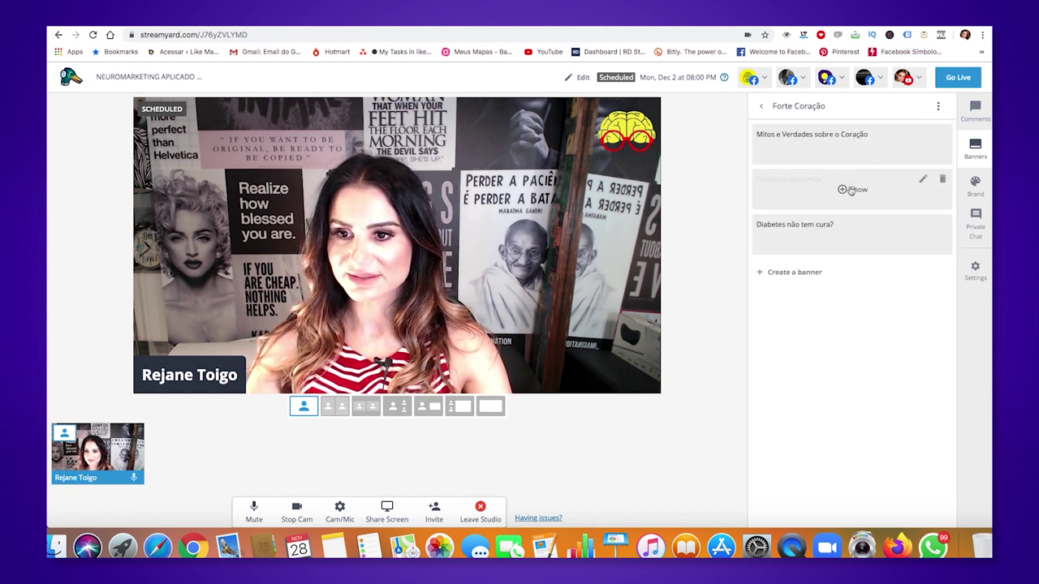
left_click(849, 189)
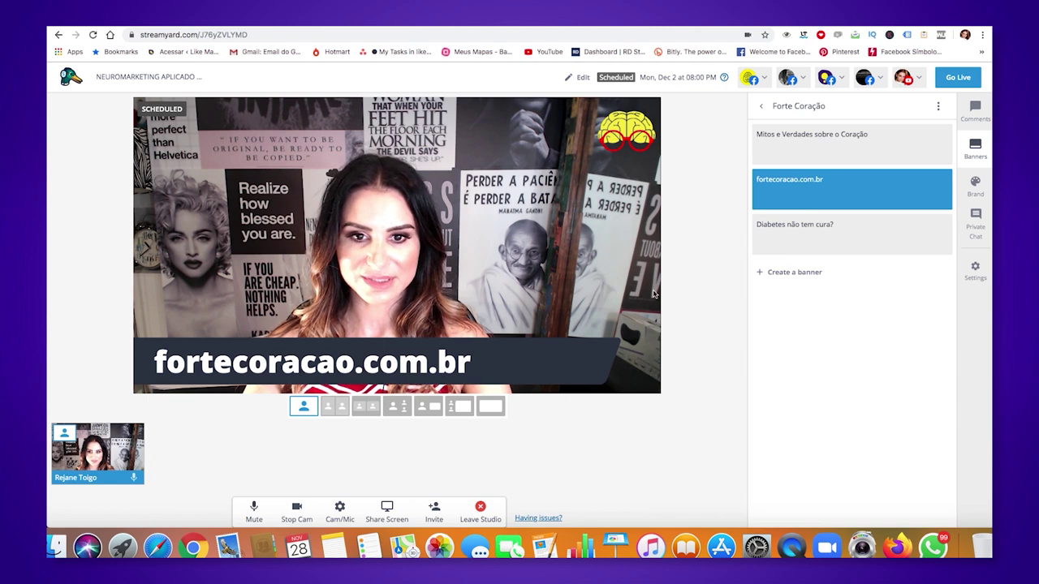
left_click(811, 154)
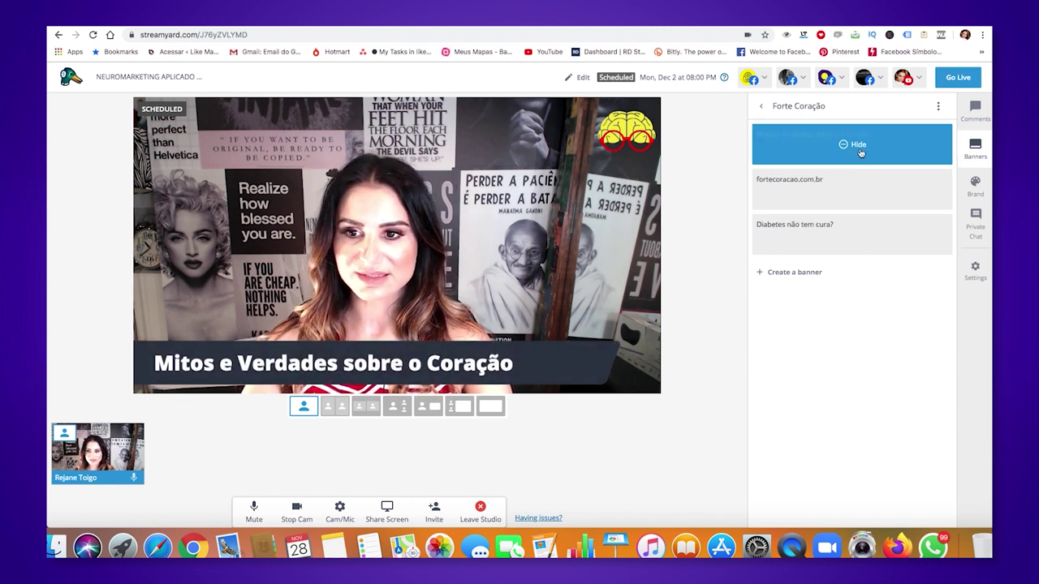